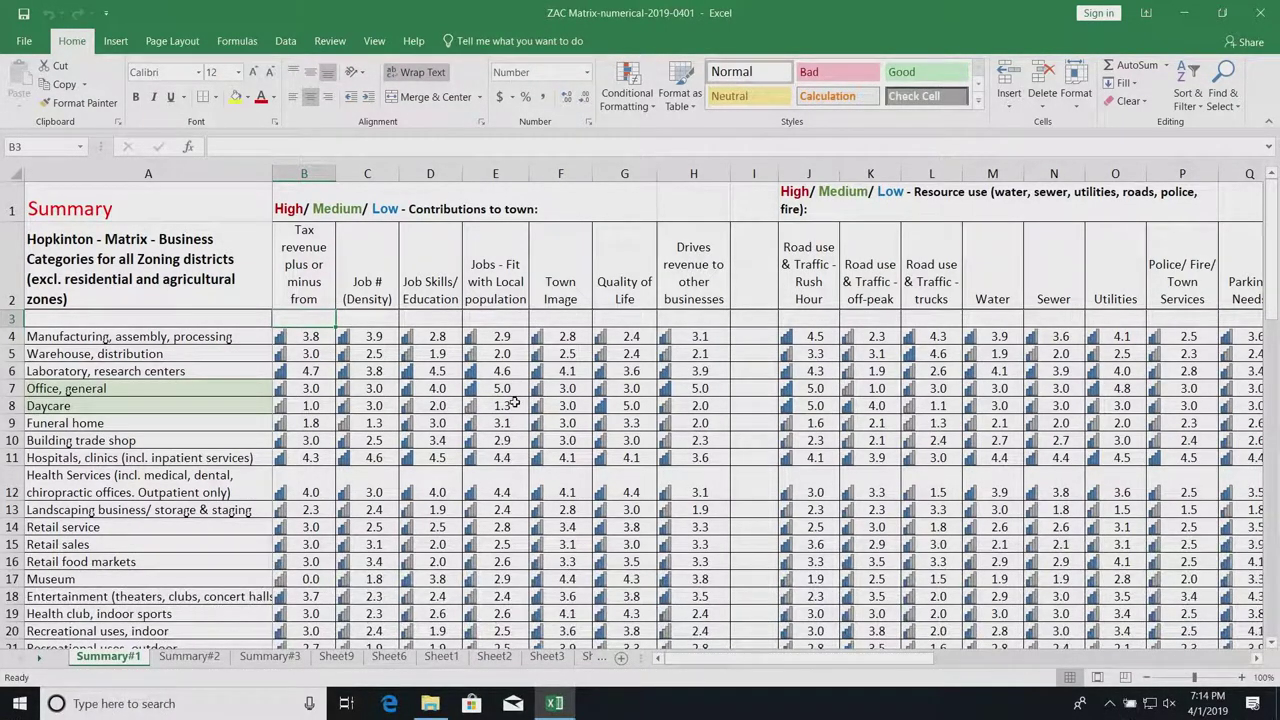
# - Review the averaged ratings of the business categories on the Summary#1 sheet, from Manufacturing down to the agricultural uses
pyautogui.click(513, 402)
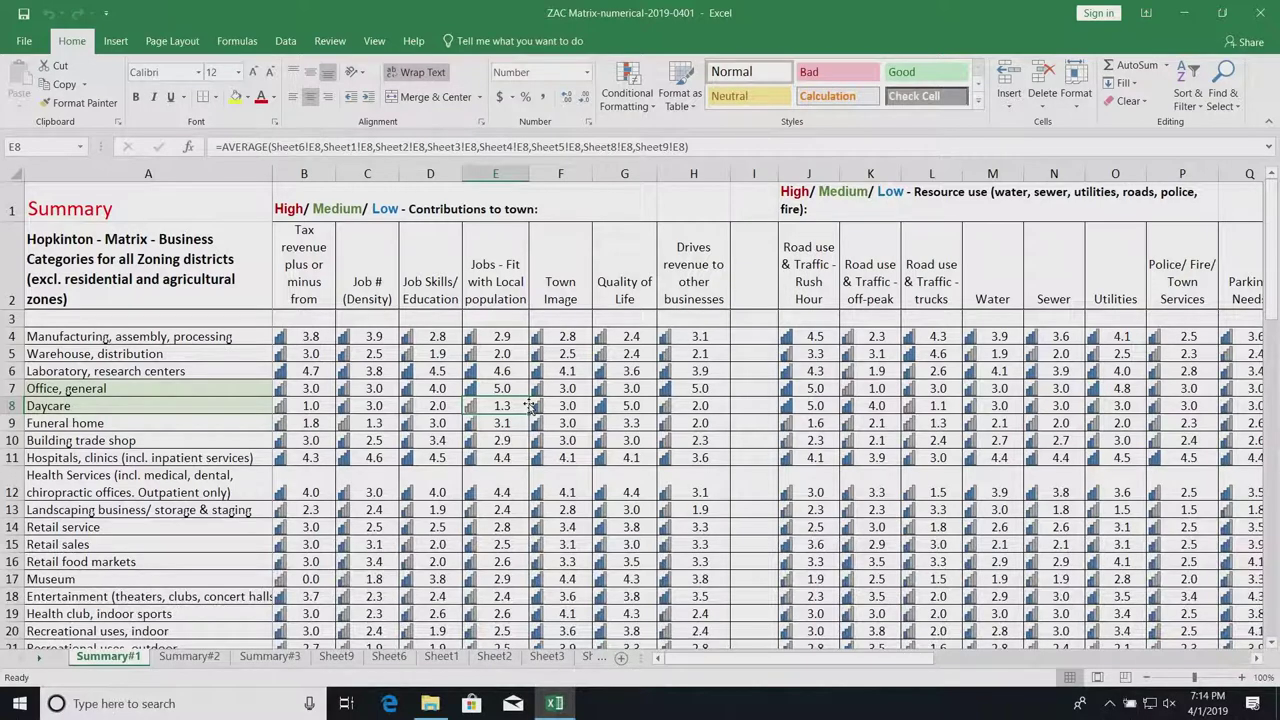
pyautogui.click(213, 395)
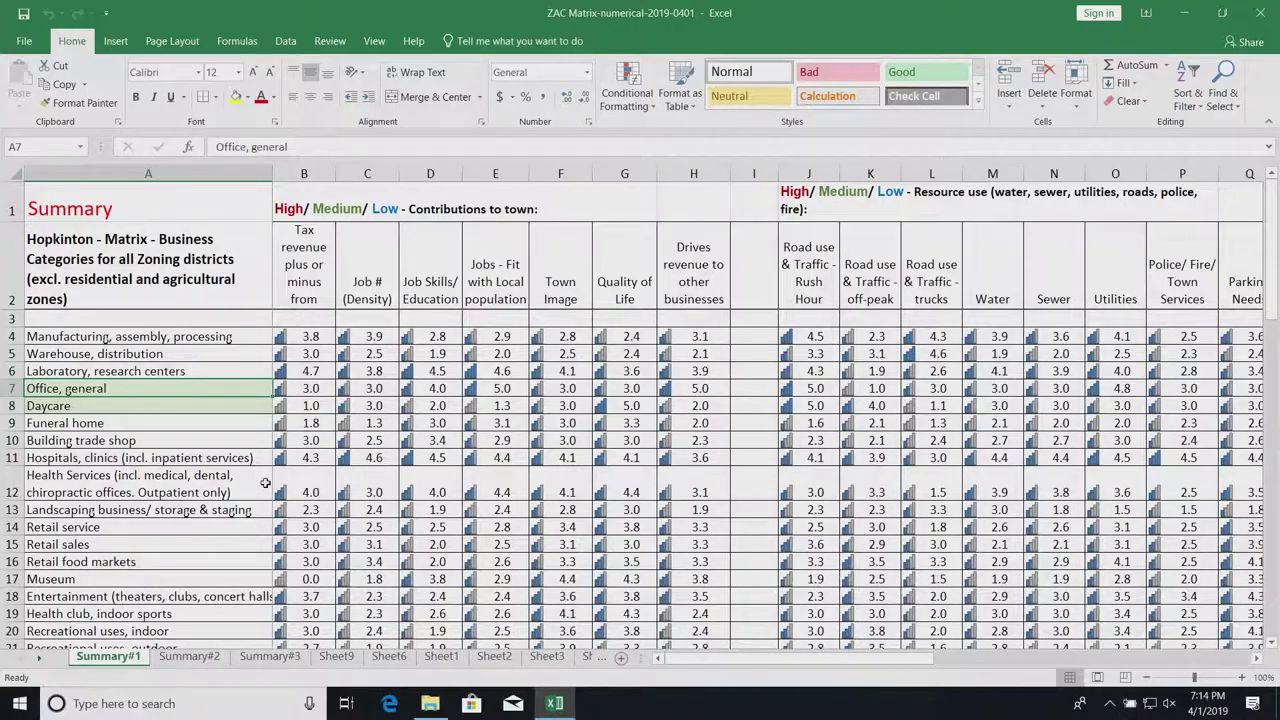
pyautogui.scroll(-4, 277, 446)
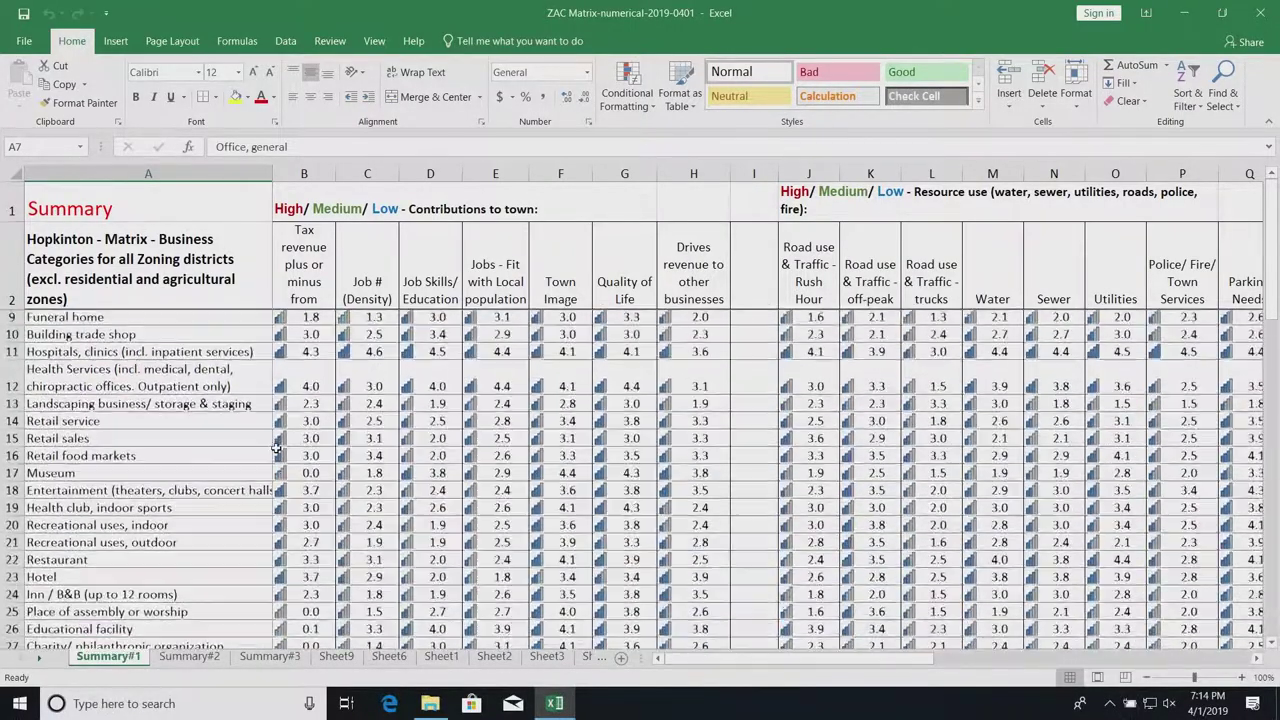
pyautogui.scroll(-3, 277, 446)
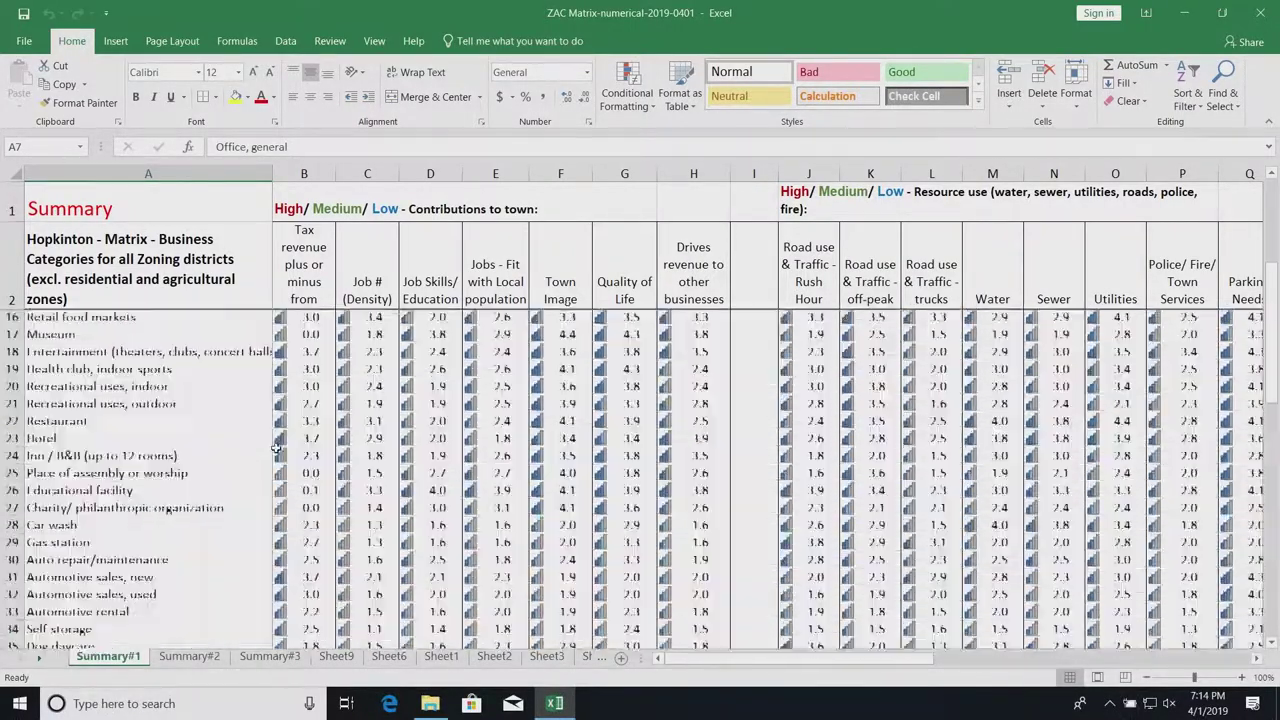
pyautogui.scroll(-3, 277, 446)
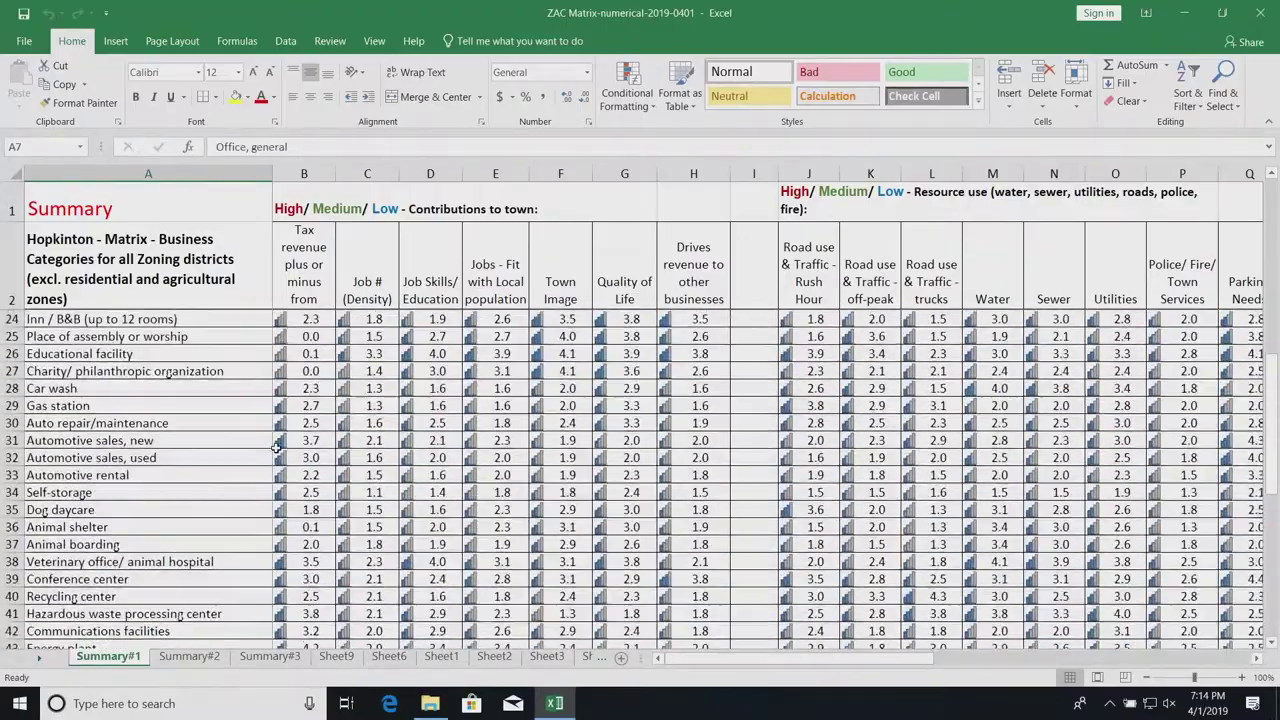
pyautogui.scroll(-1, 277, 446)
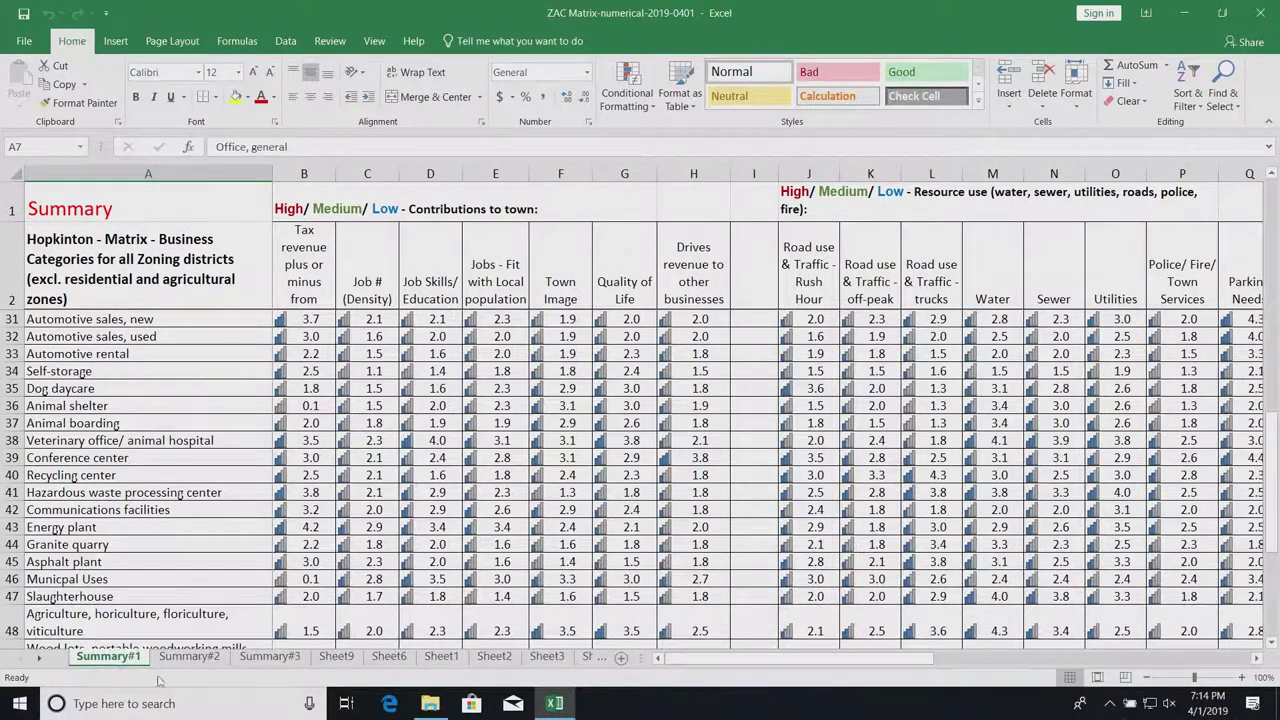
# - Open the Summary#2 sheet and examine the colour-coded contribution and resource-use ratings, including the Manufacturing tax revenue average in B4
pyautogui.click(190, 657)
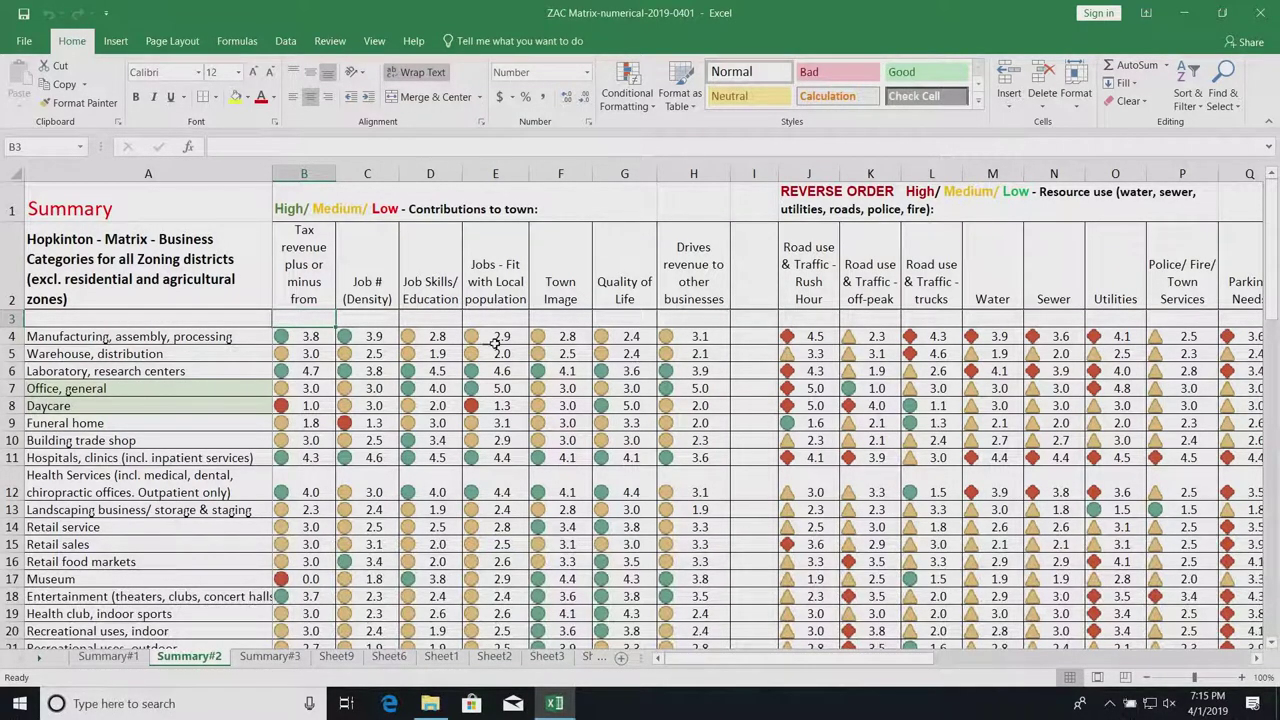
pyautogui.click(290, 338)
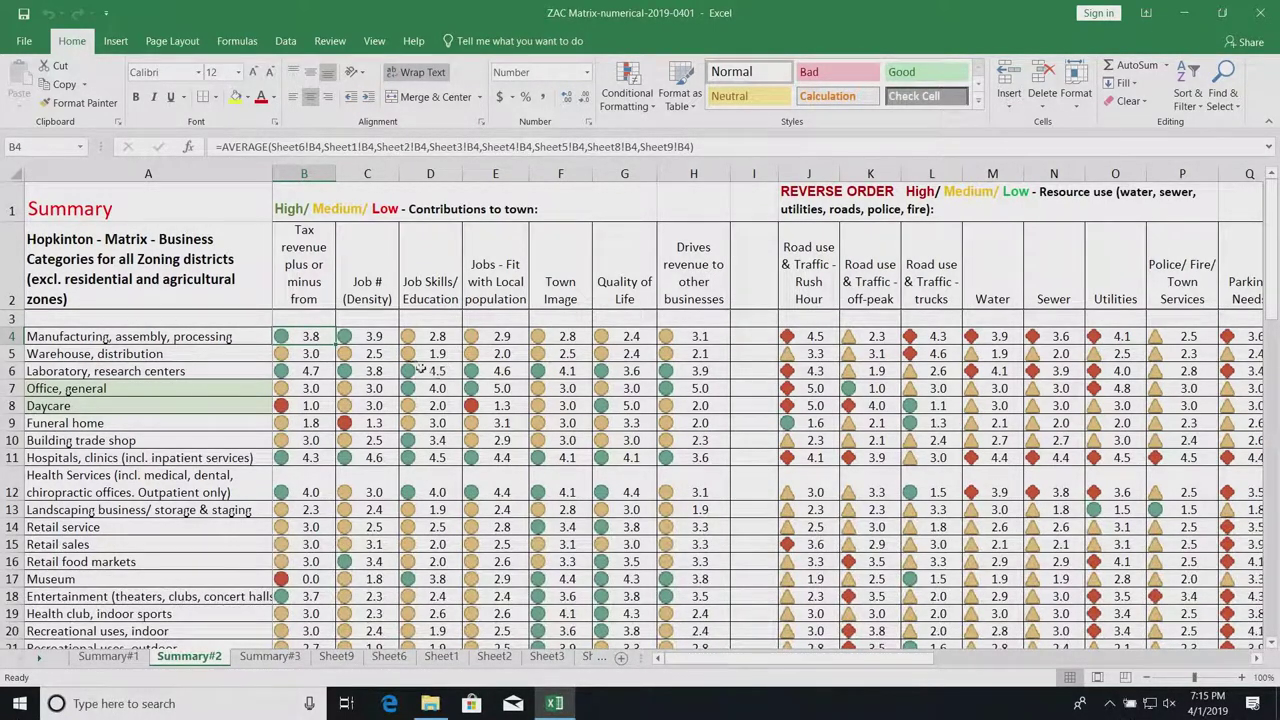
pyautogui.scroll(-1, 403, 462)
pyautogui.scroll(-3, 757, 491)
pyautogui.scroll(-2, 757, 491)
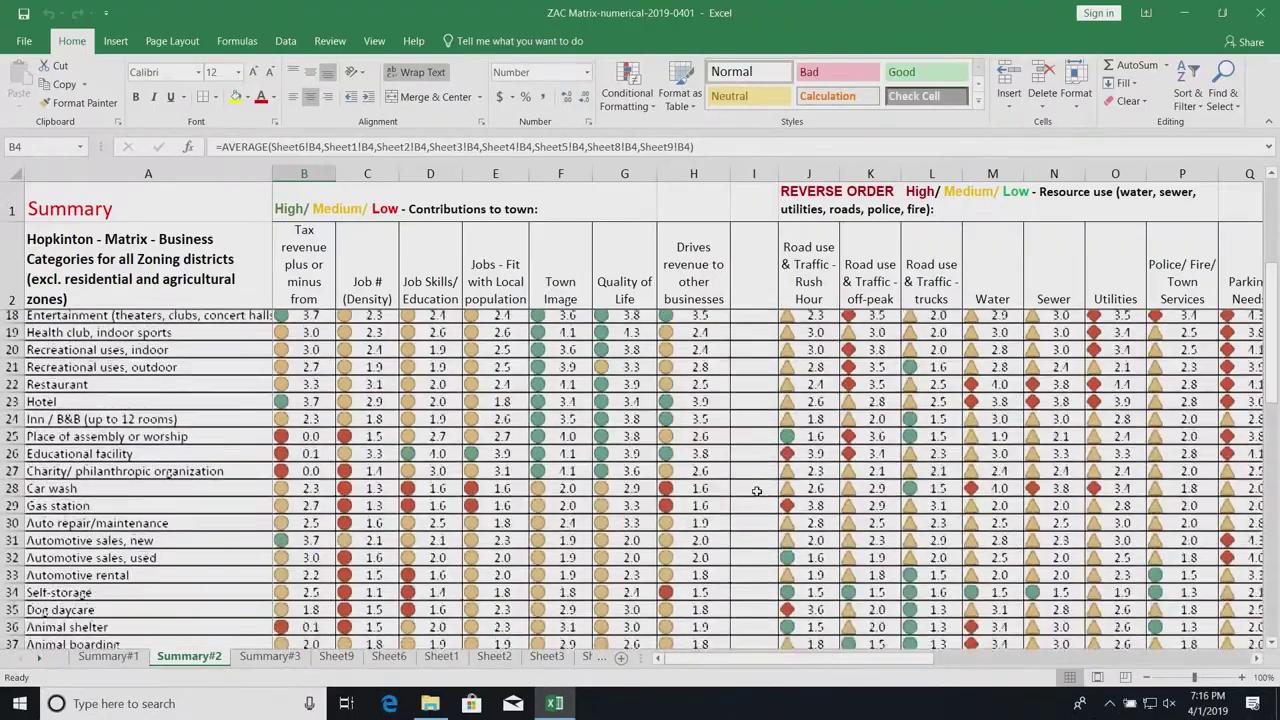
pyautogui.scroll(-2, 757, 491)
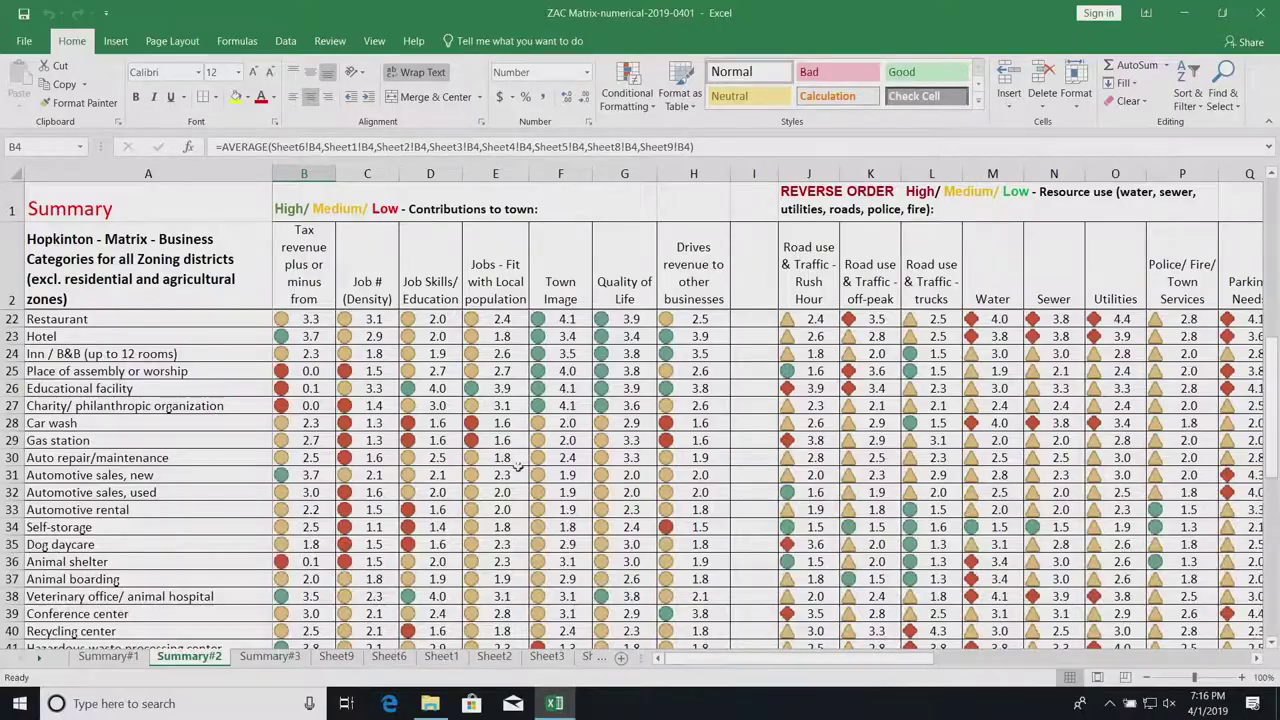
pyautogui.scroll(2, 510, 426)
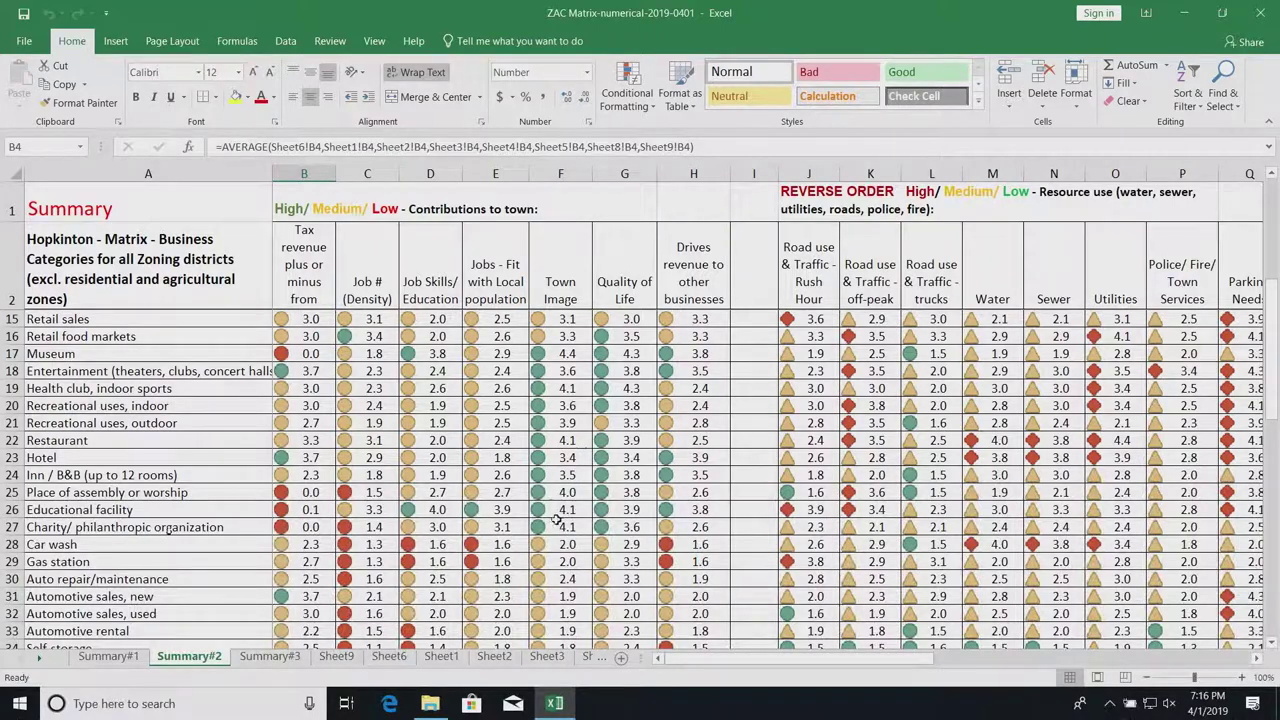
pyautogui.scroll(2, 578, 398)
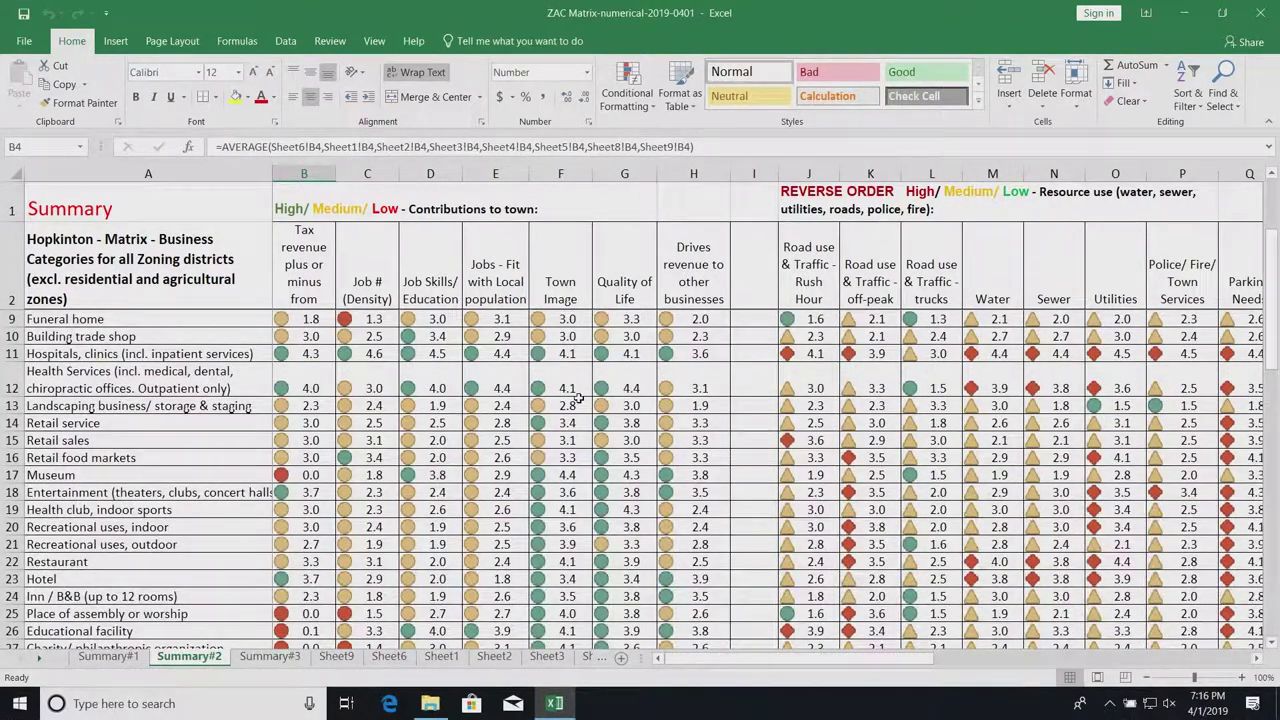
pyautogui.scroll(1, 578, 398)
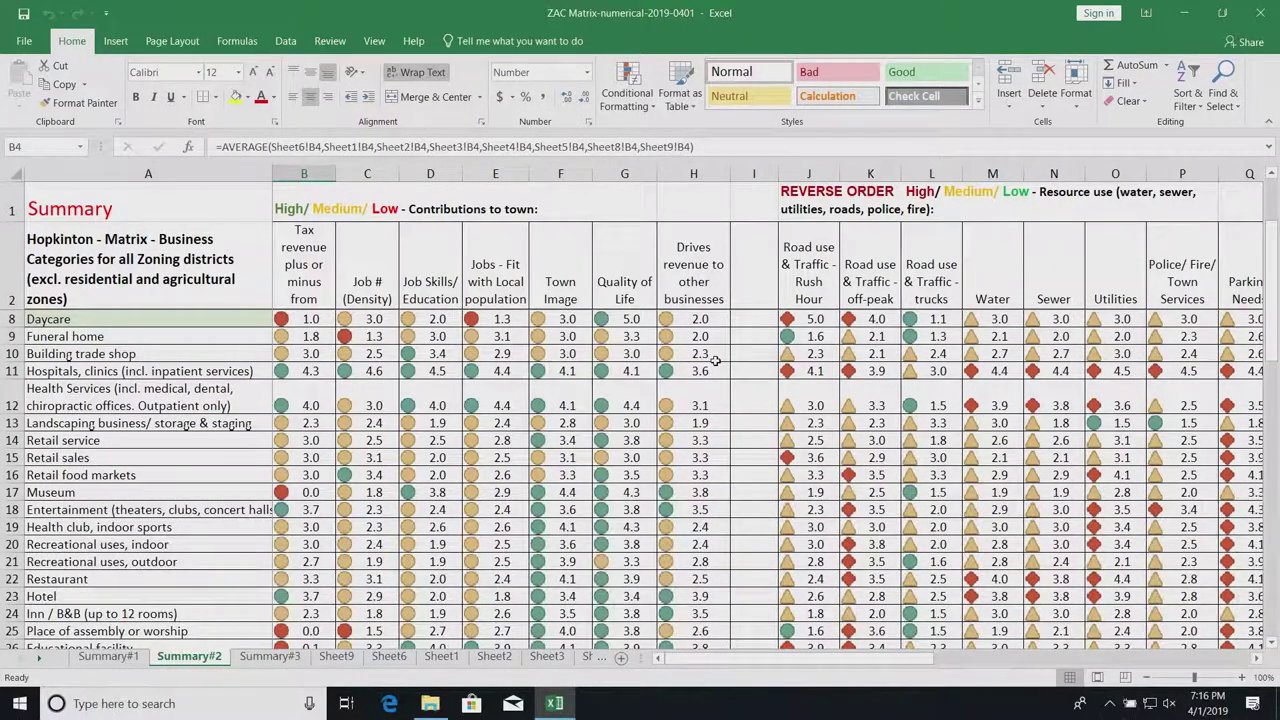
pyautogui.scroll(2, 600, 360)
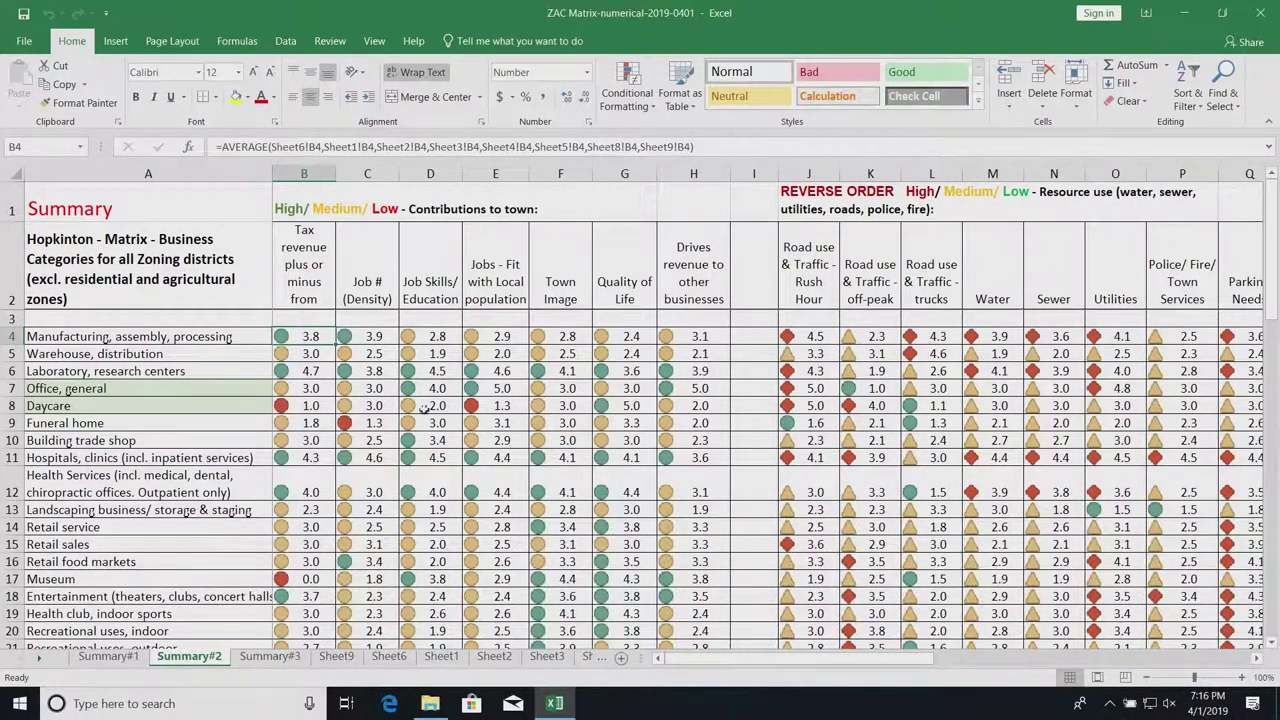
# - Examine the colour-coded ratings on Summary#2 through all categories down to Riding stables
pyautogui.scroll(-1, 425, 411)
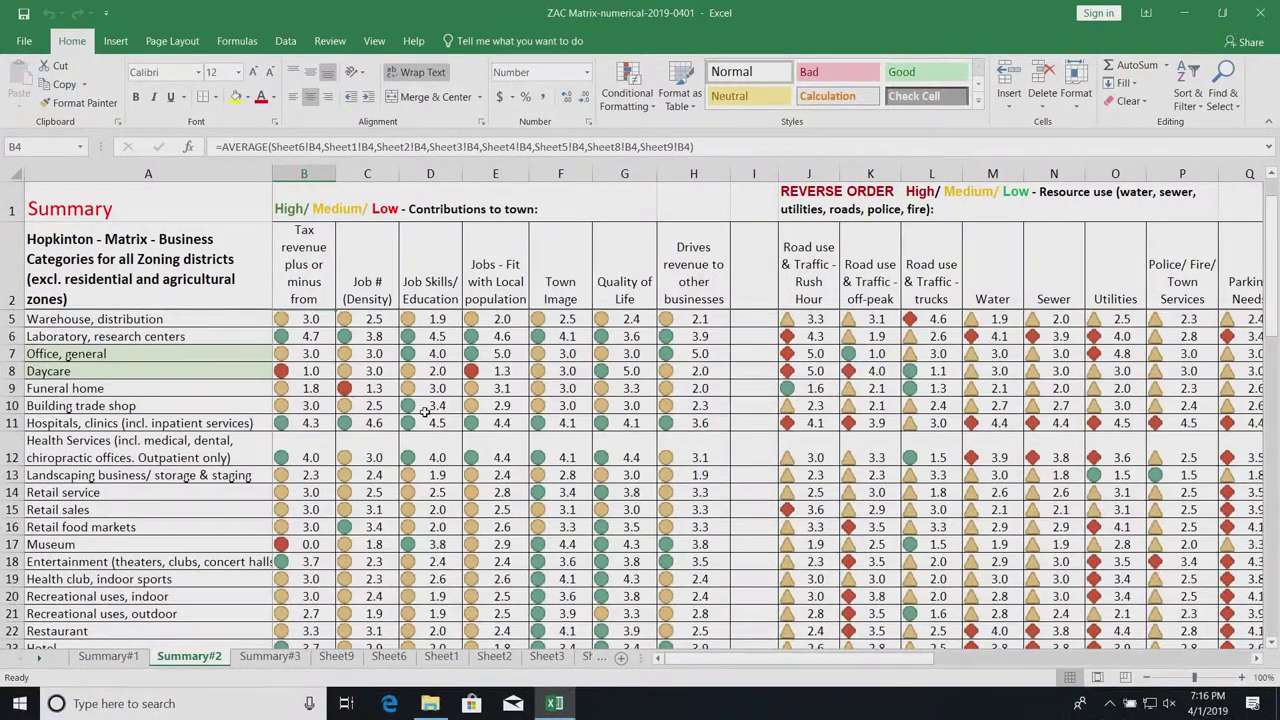
pyautogui.scroll(-3, 425, 411)
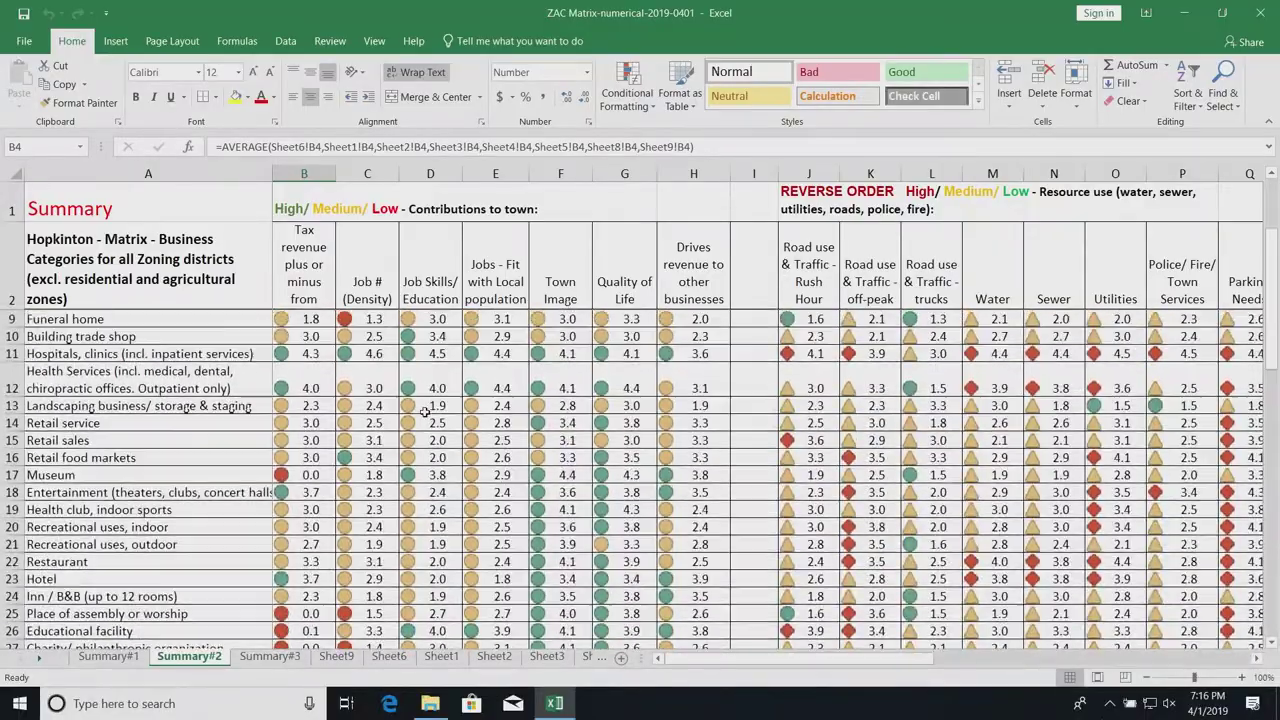
pyautogui.scroll(-4, 425, 411)
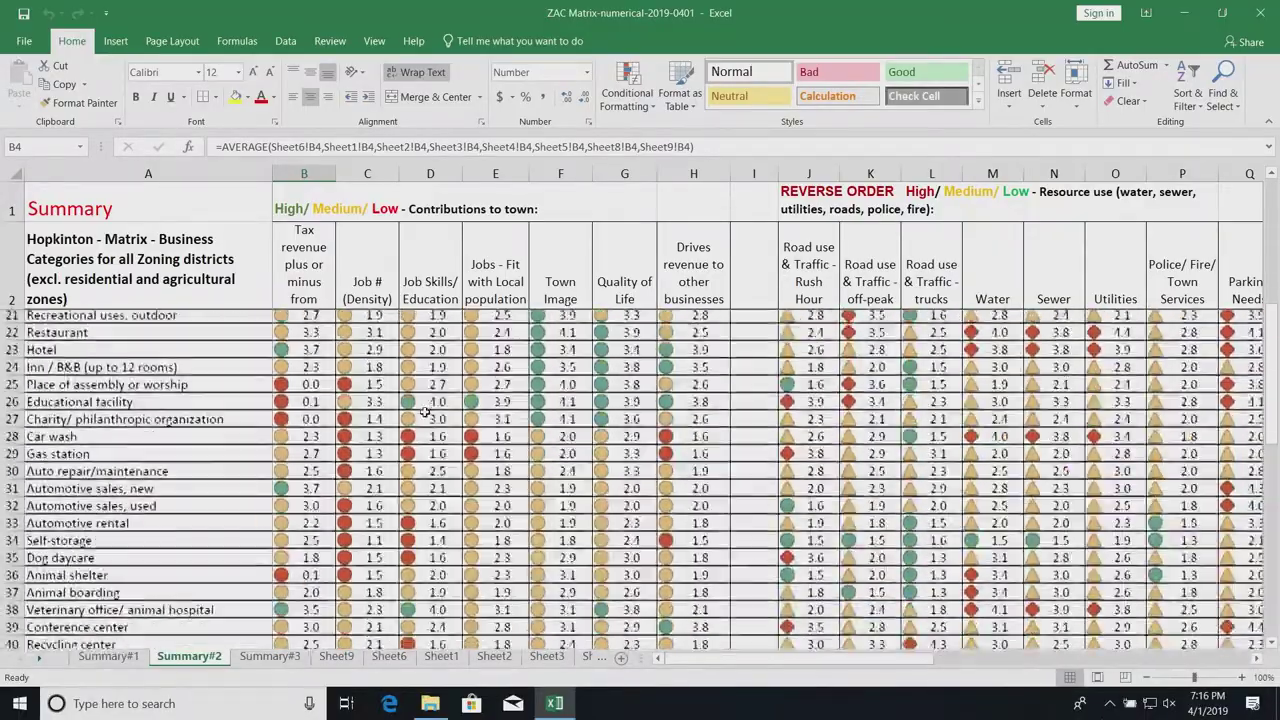
pyautogui.scroll(-1, 425, 411)
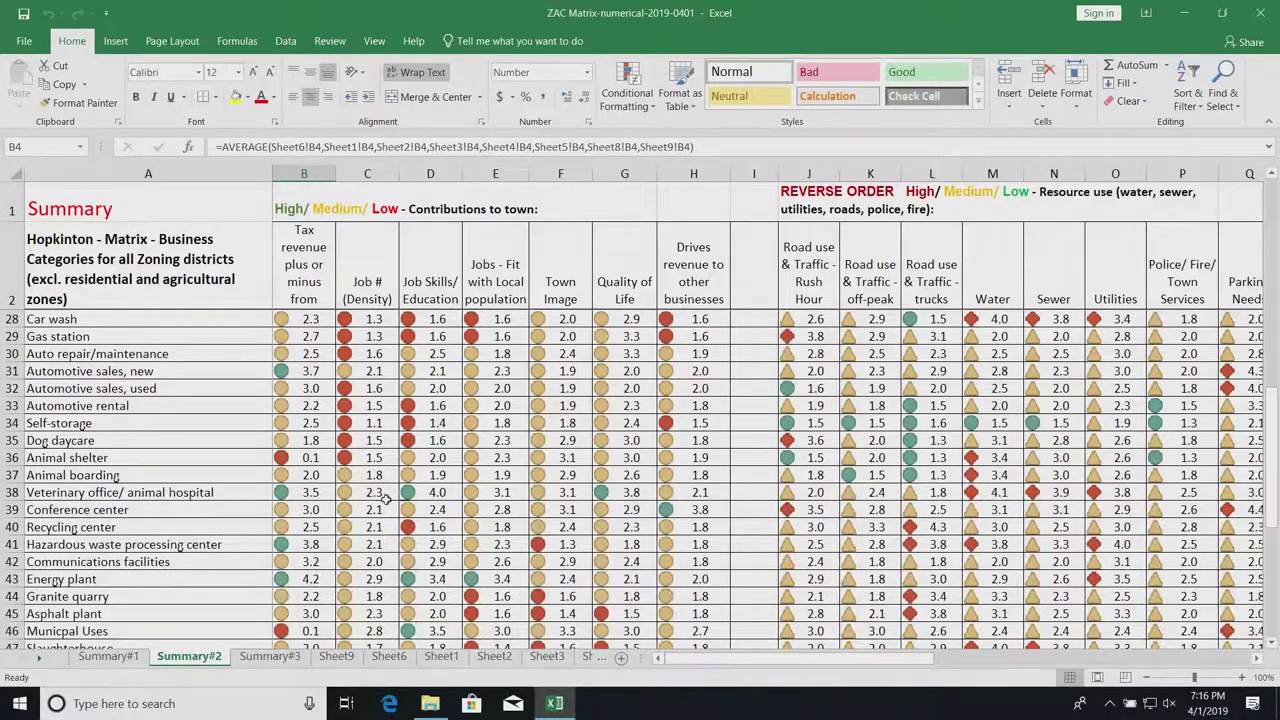
pyautogui.scroll(-1, 312, 520)
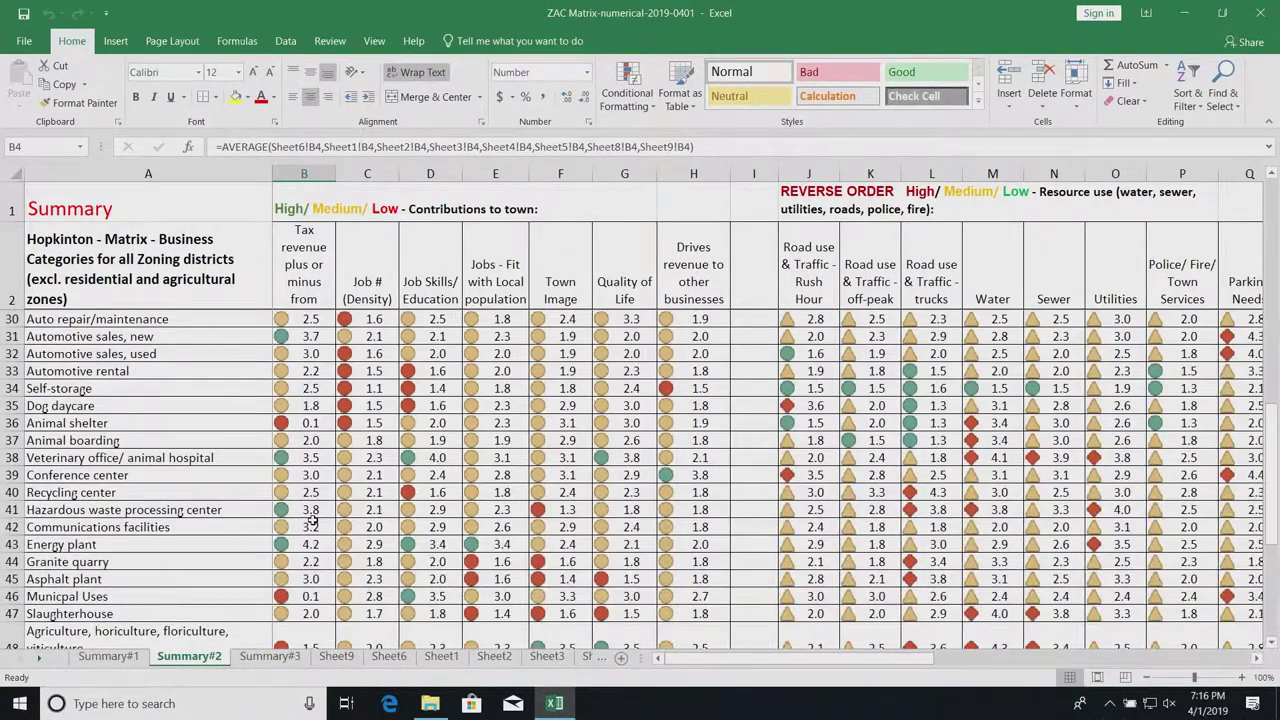
pyautogui.scroll(-1, 406, 596)
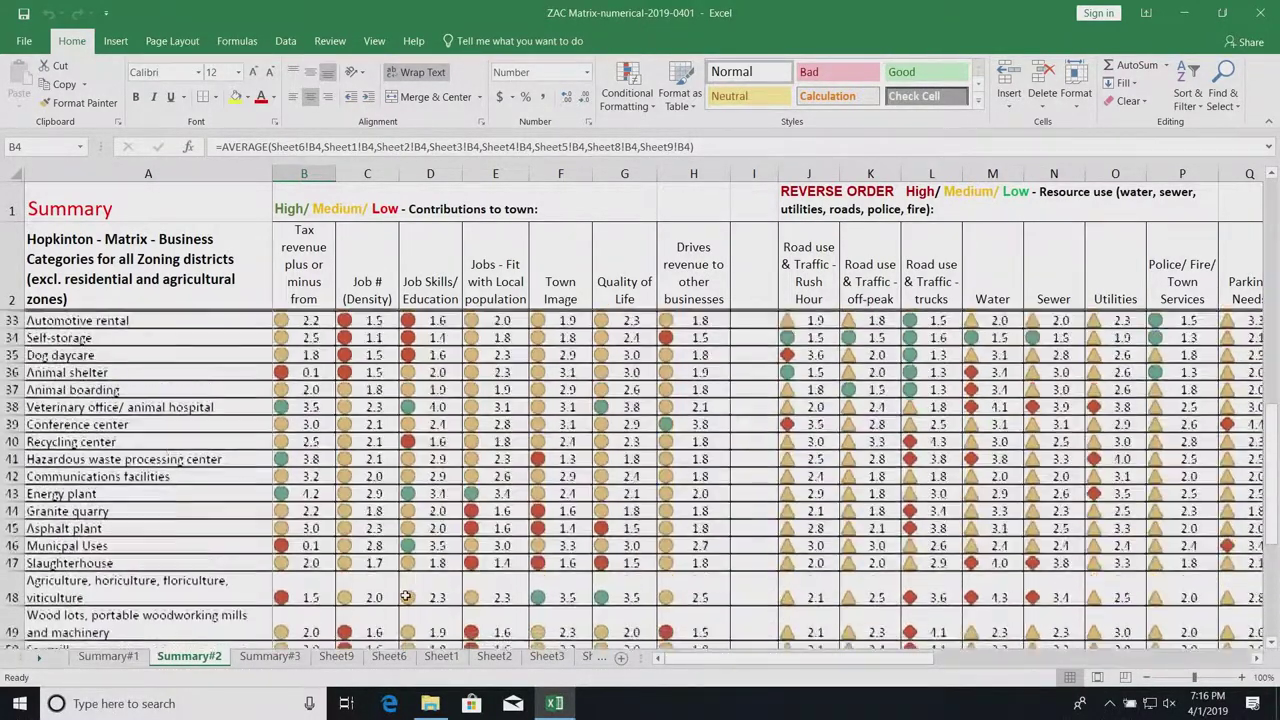
pyautogui.scroll(-1, 406, 596)
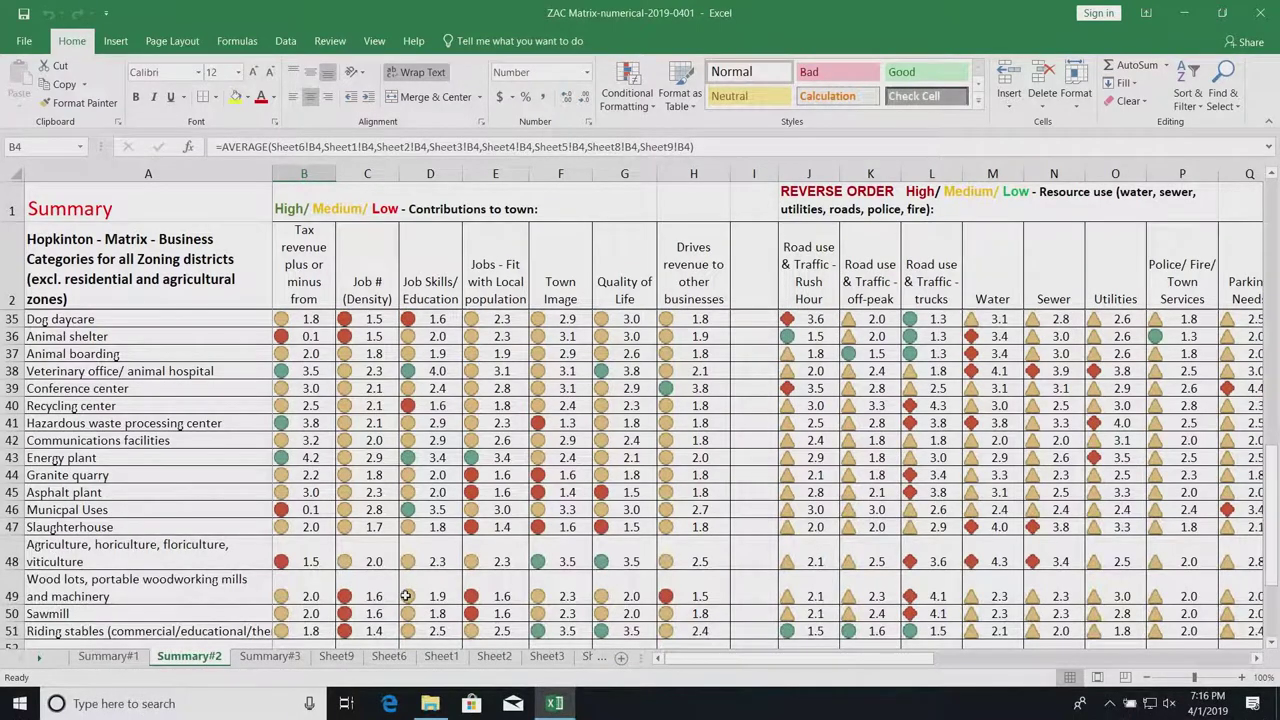
pyautogui.scroll(-2, 406, 596)
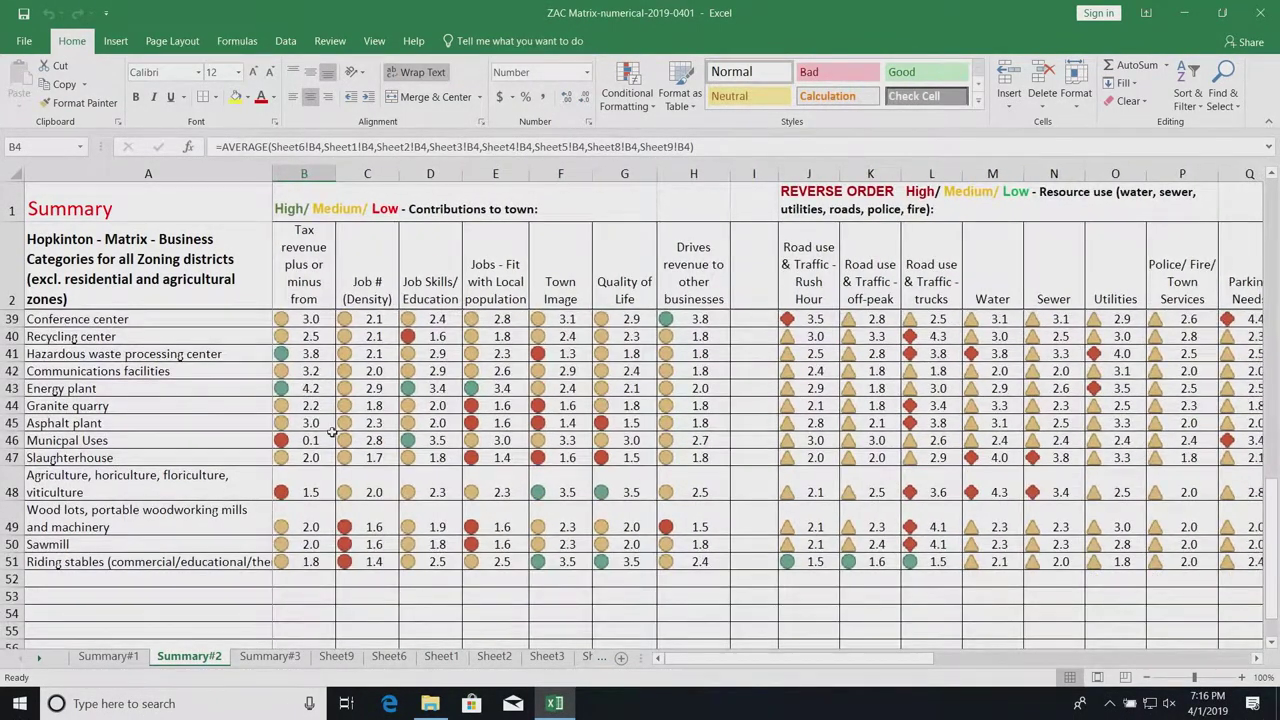
# - Inspect the Granite quarry and Asphalt plant ratings, following the Asphalt plant row across to the first-impression zone columns
pyautogui.click(308, 408)
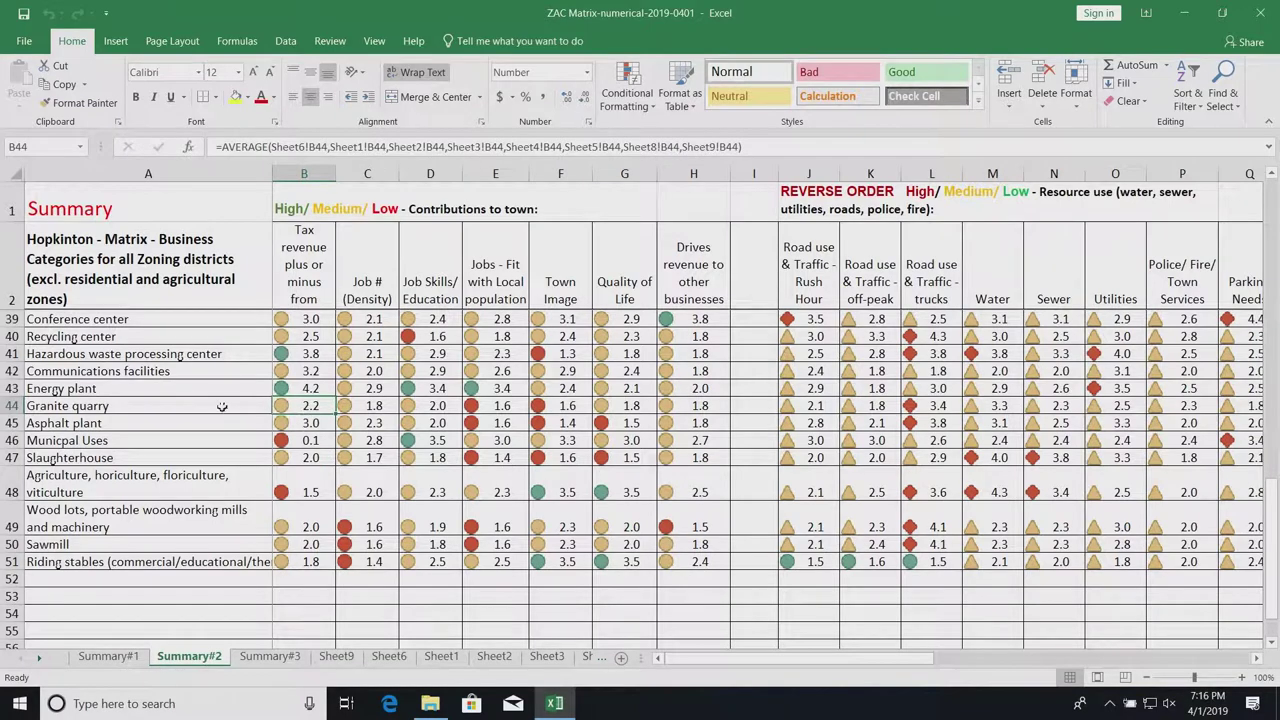
pyautogui.click(221, 421)
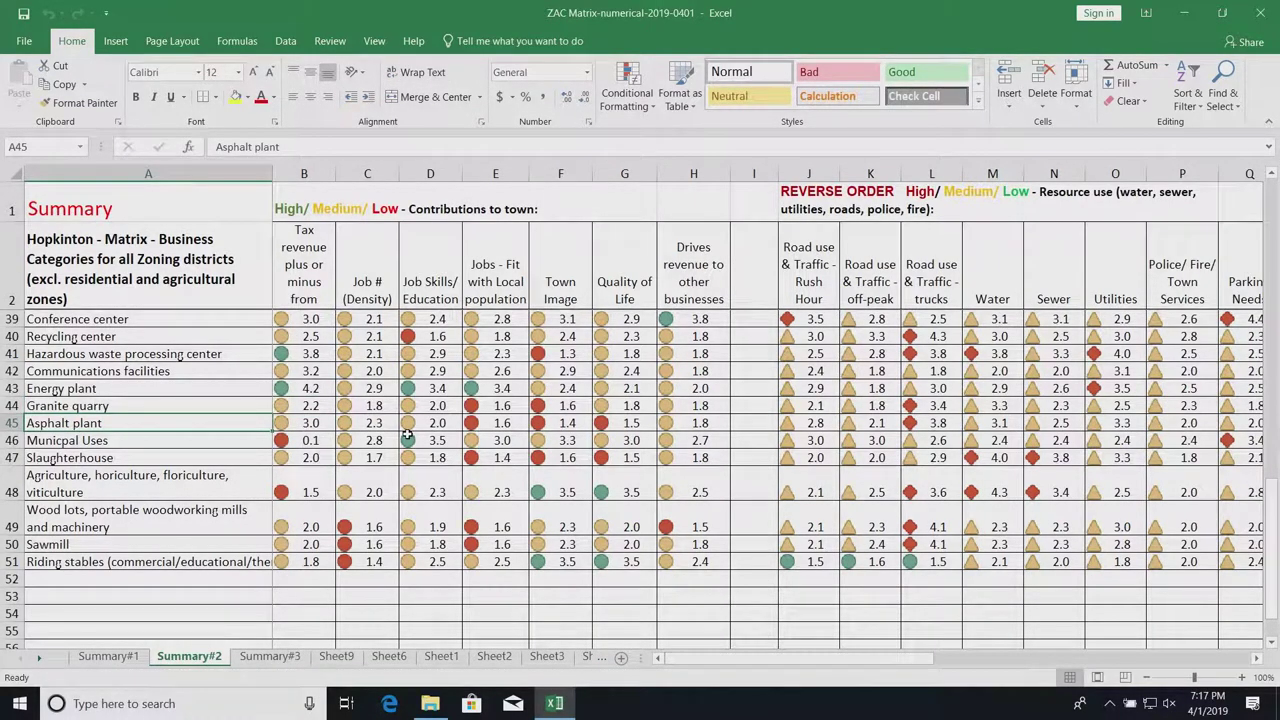
pyautogui.click(635, 423)
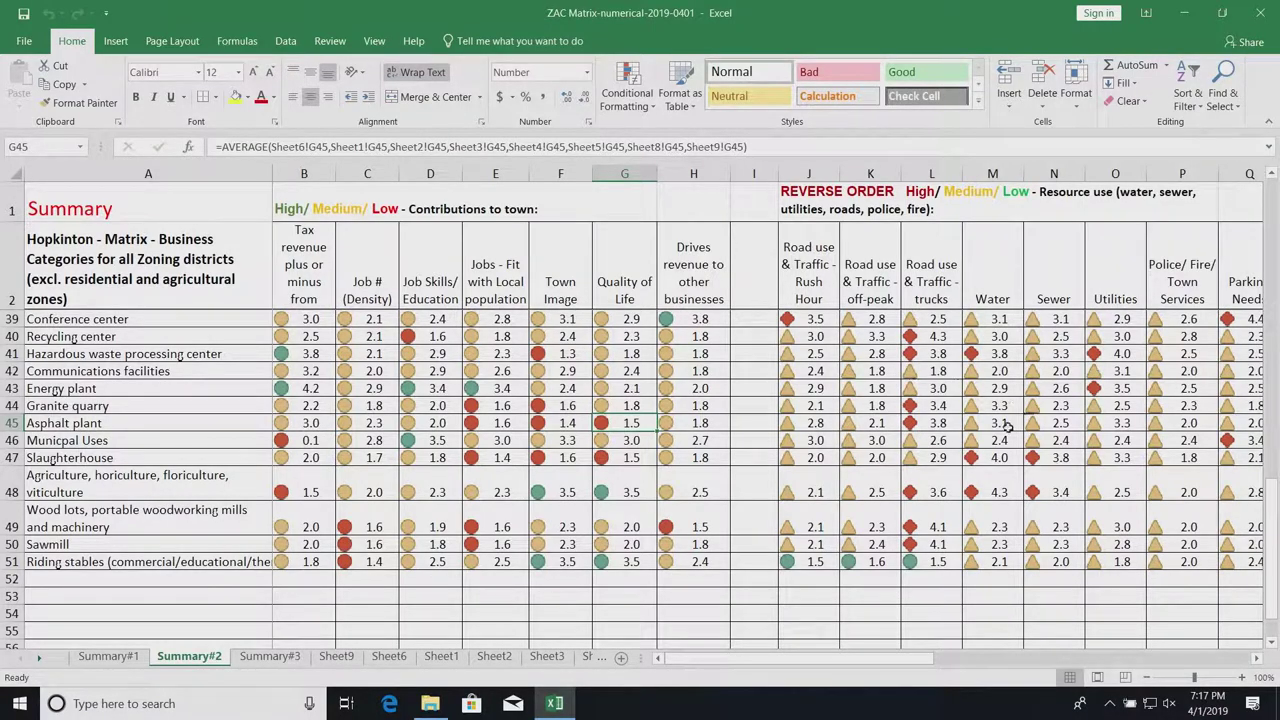
pyautogui.hscroll(3, 980, 492)
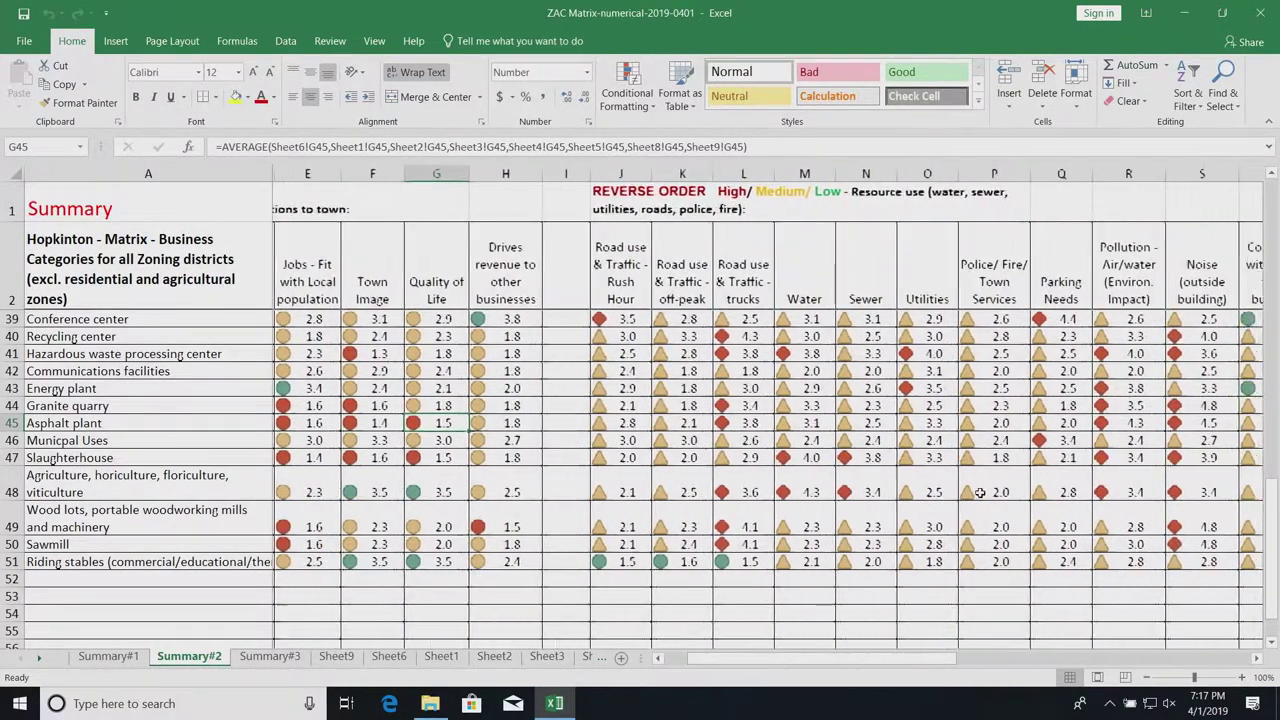
pyautogui.hscroll(3, 980, 492)
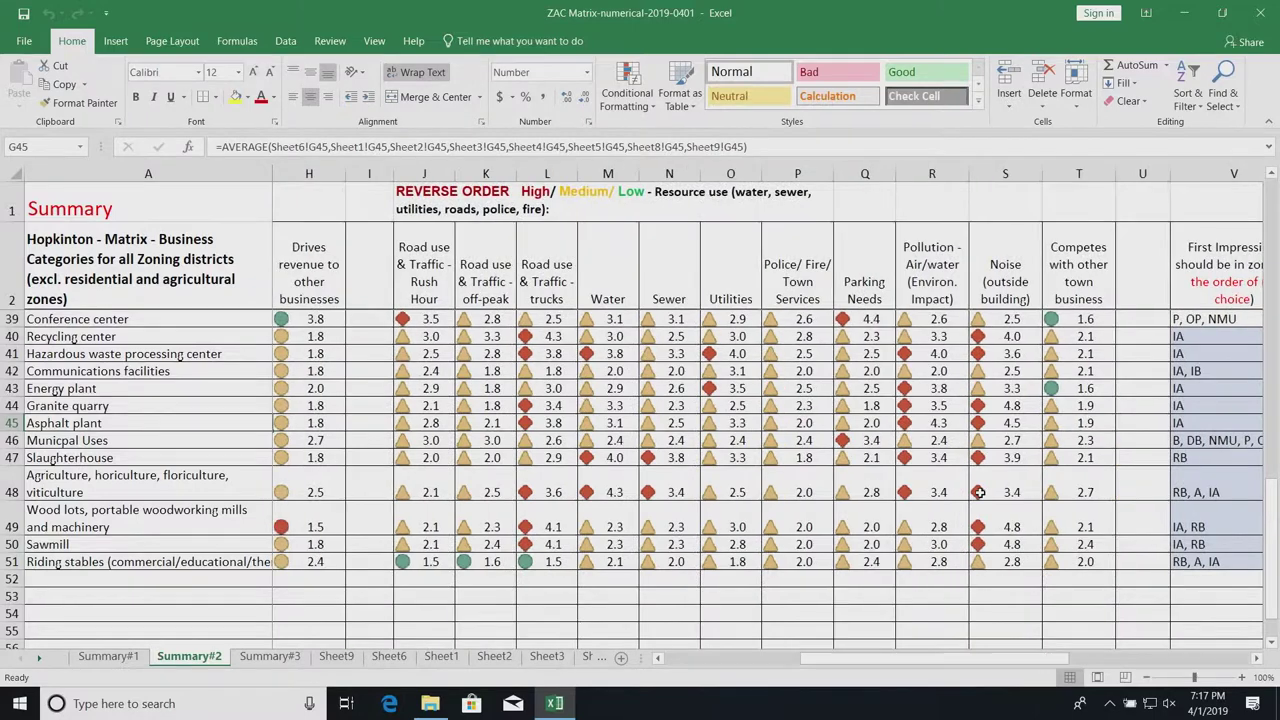
pyautogui.hscroll(1, 980, 492)
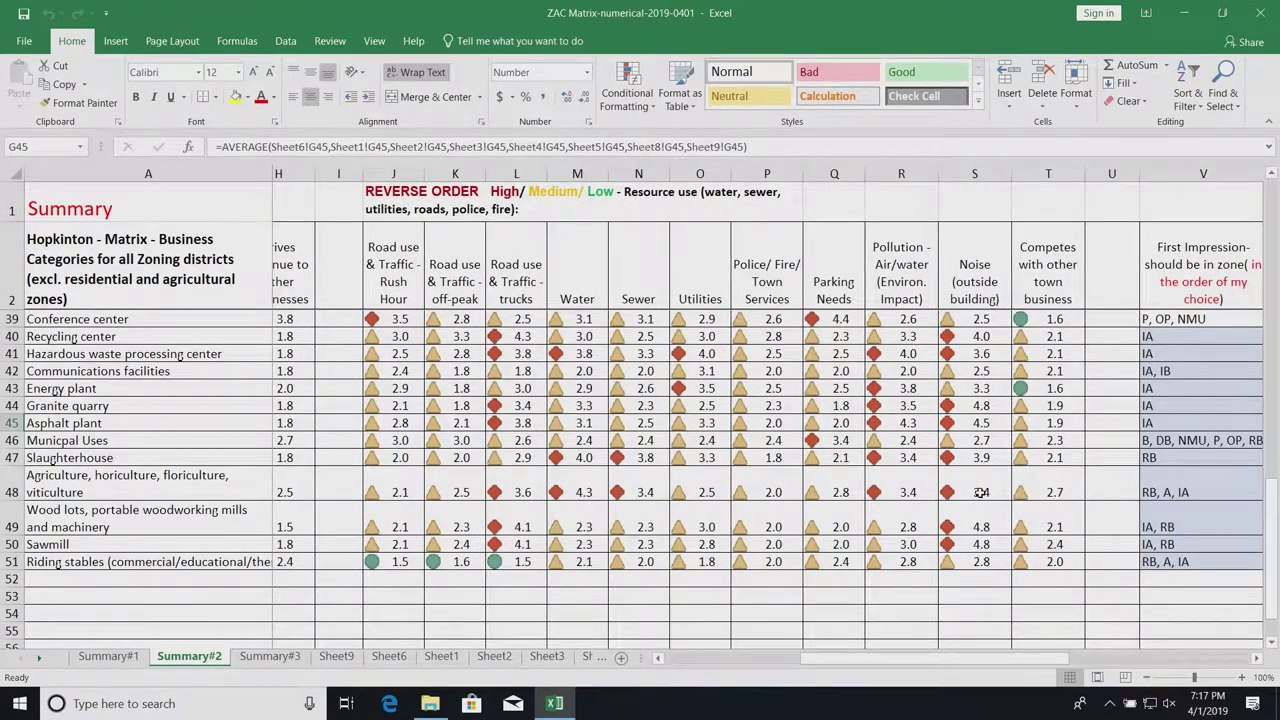
pyautogui.hscroll(-1, 981, 492)
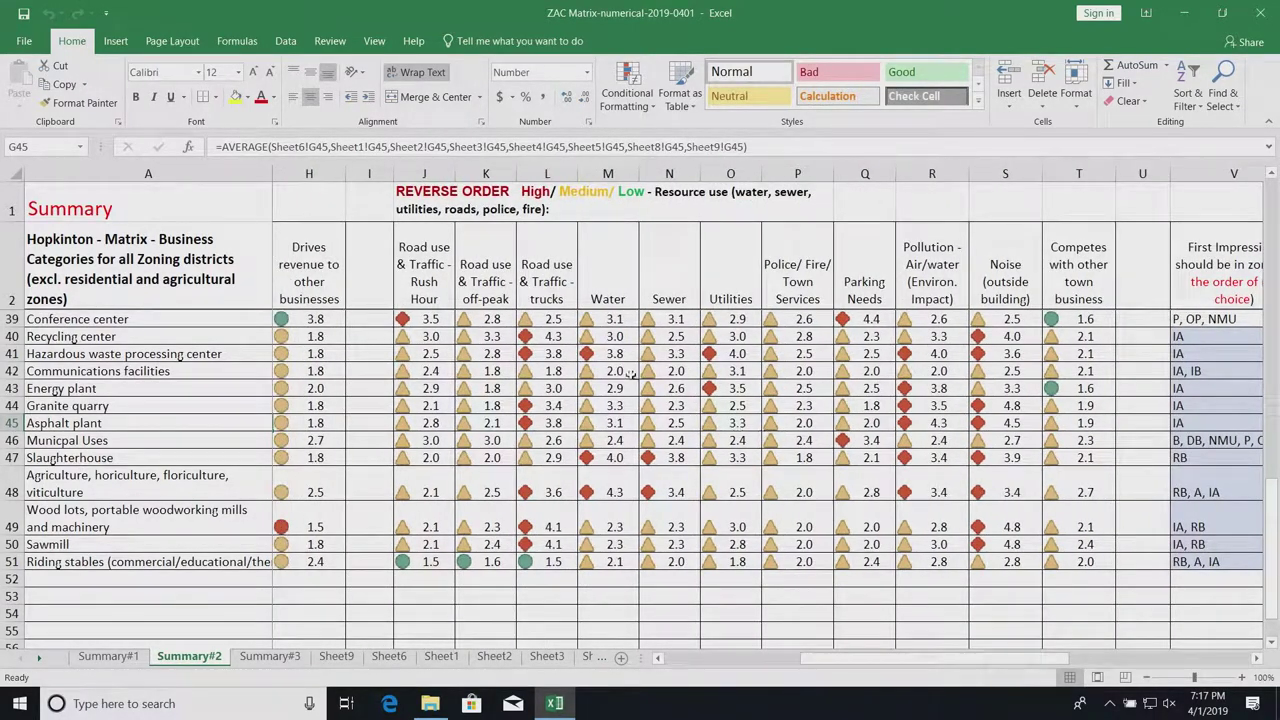
pyautogui.hscroll(2, 617, 357)
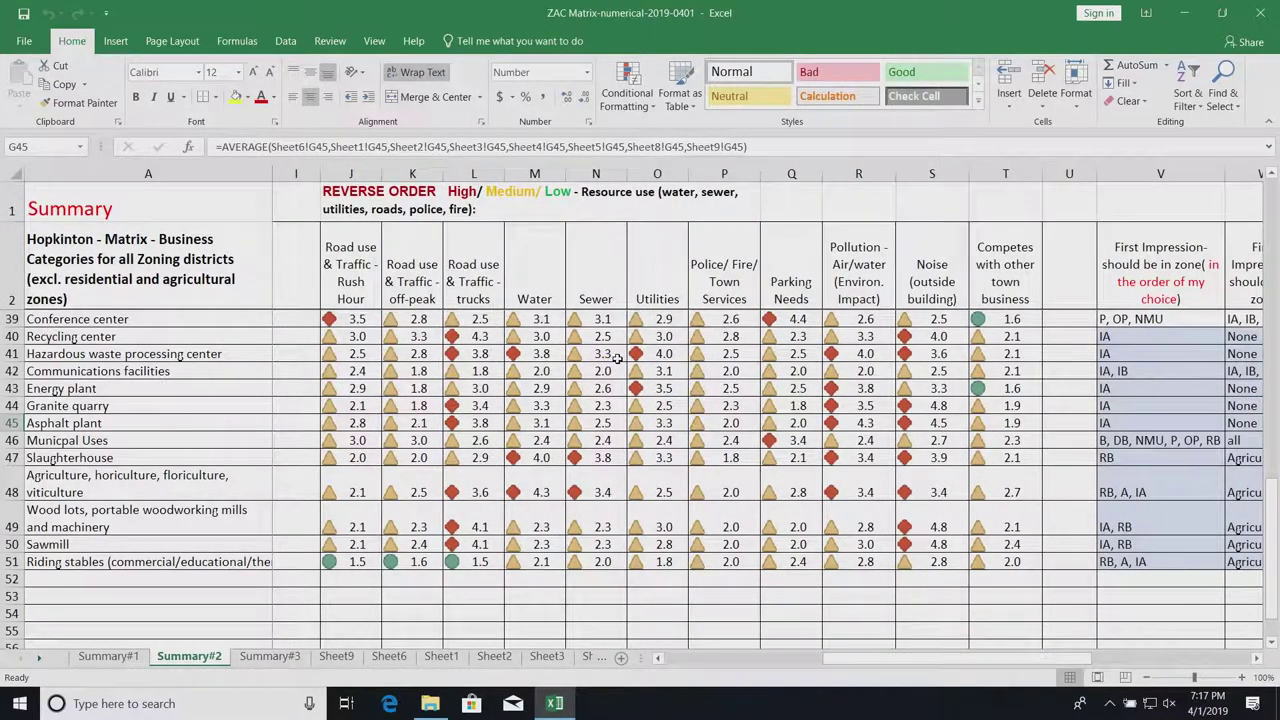
# - Compare the resource-use, pollution, noise and competition ratings for the categories between Health club and Riding stables
pyautogui.scroll(1, 617, 357)
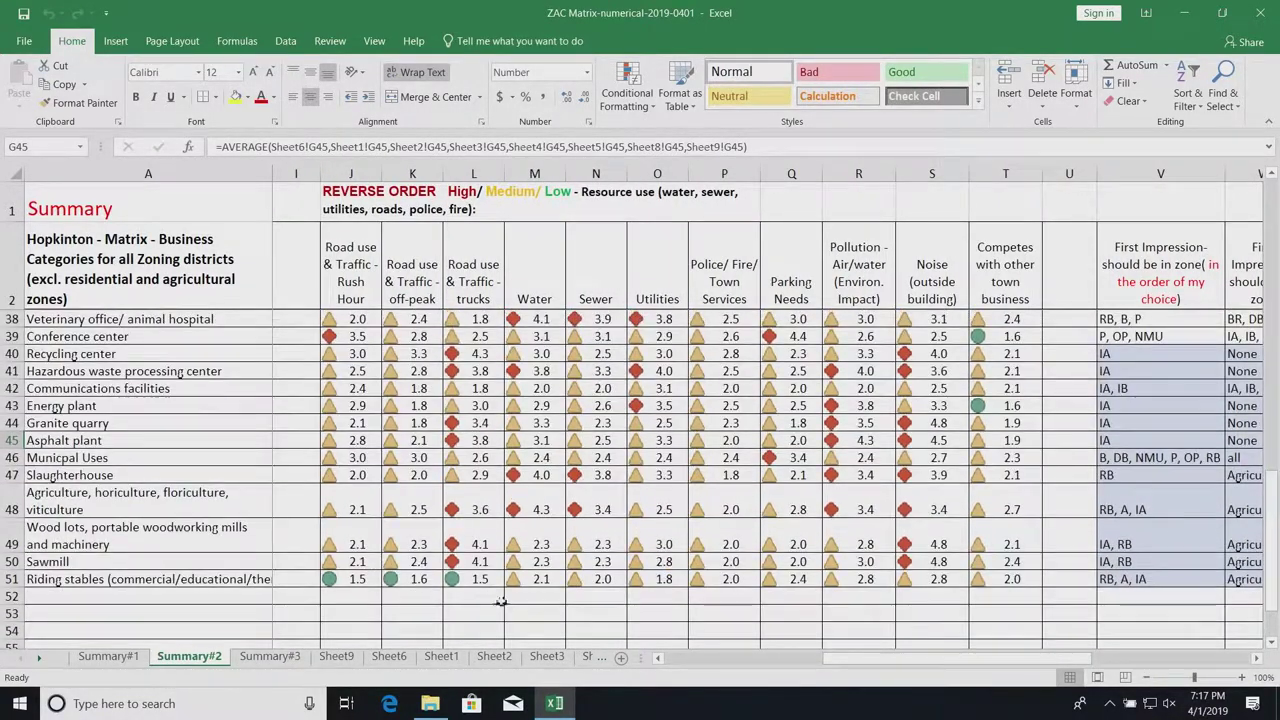
pyautogui.scroll(2, 473, 572)
pyautogui.scroll(-1, 473, 572)
pyautogui.scroll(2, 478, 550)
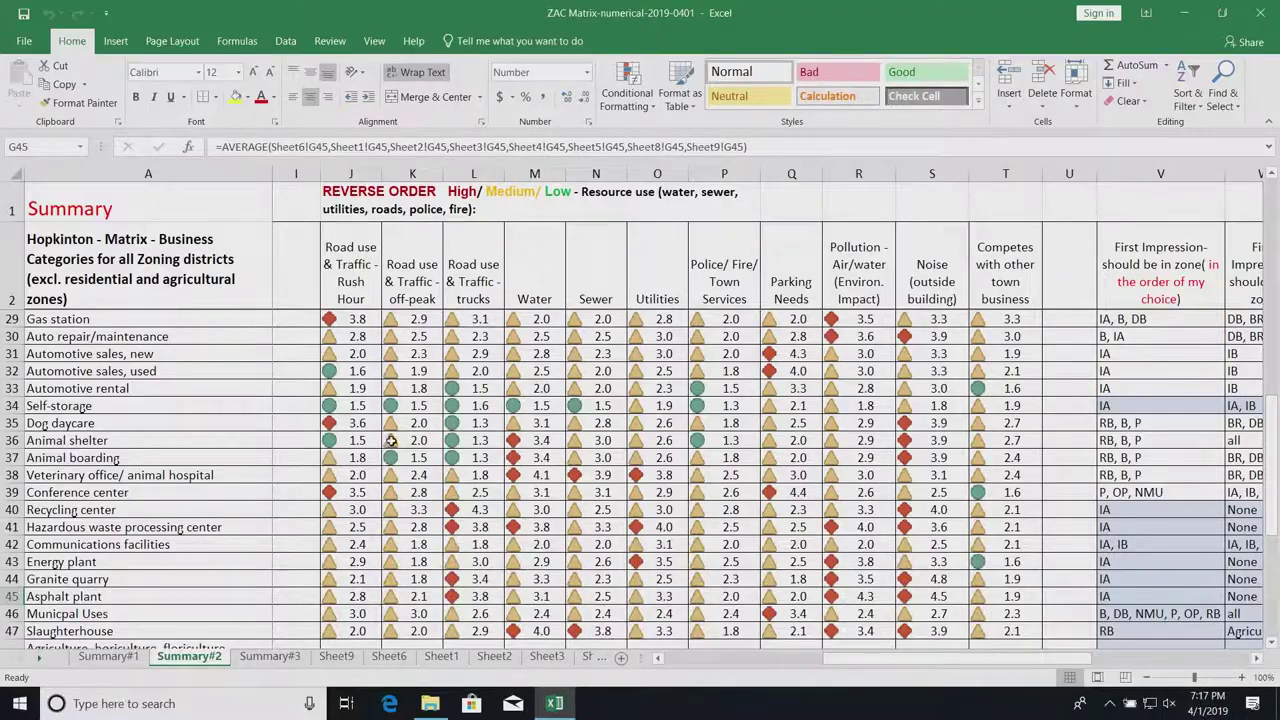
pyautogui.scroll(1, 478, 435)
pyautogui.scroll(3, 478, 433)
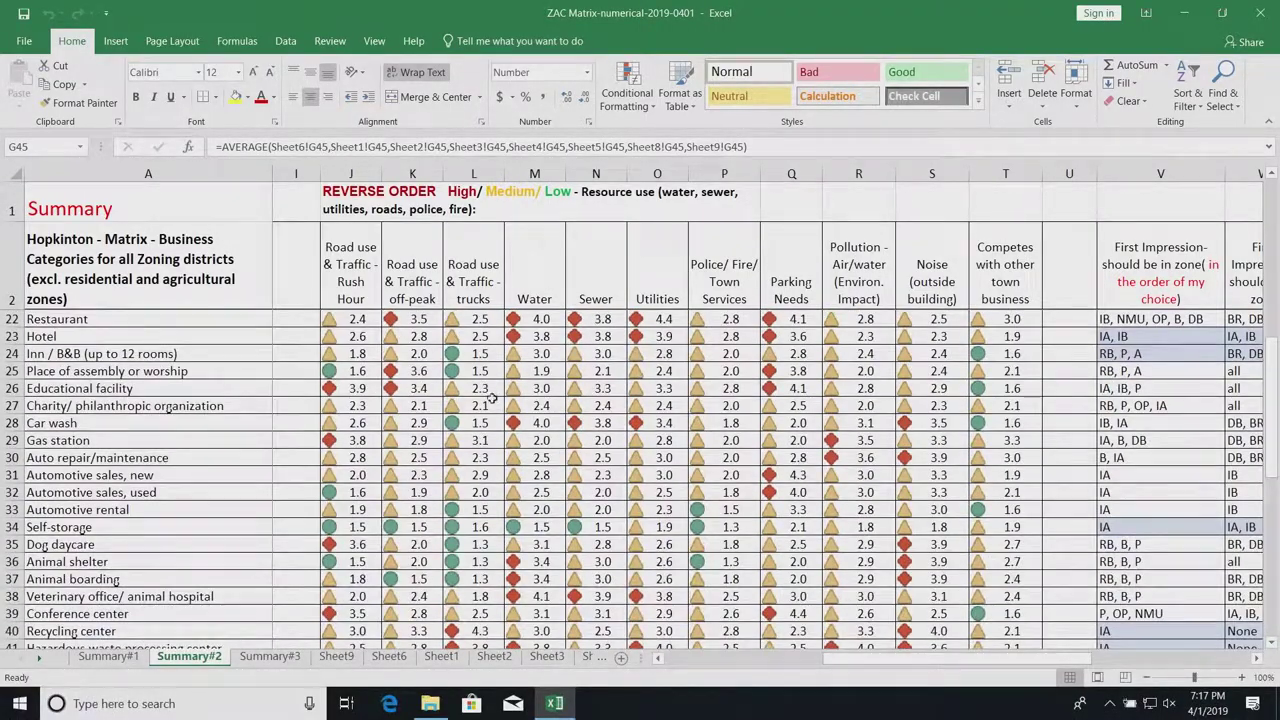
pyautogui.scroll(1, 481, 428)
pyautogui.scroll(1, 481, 425)
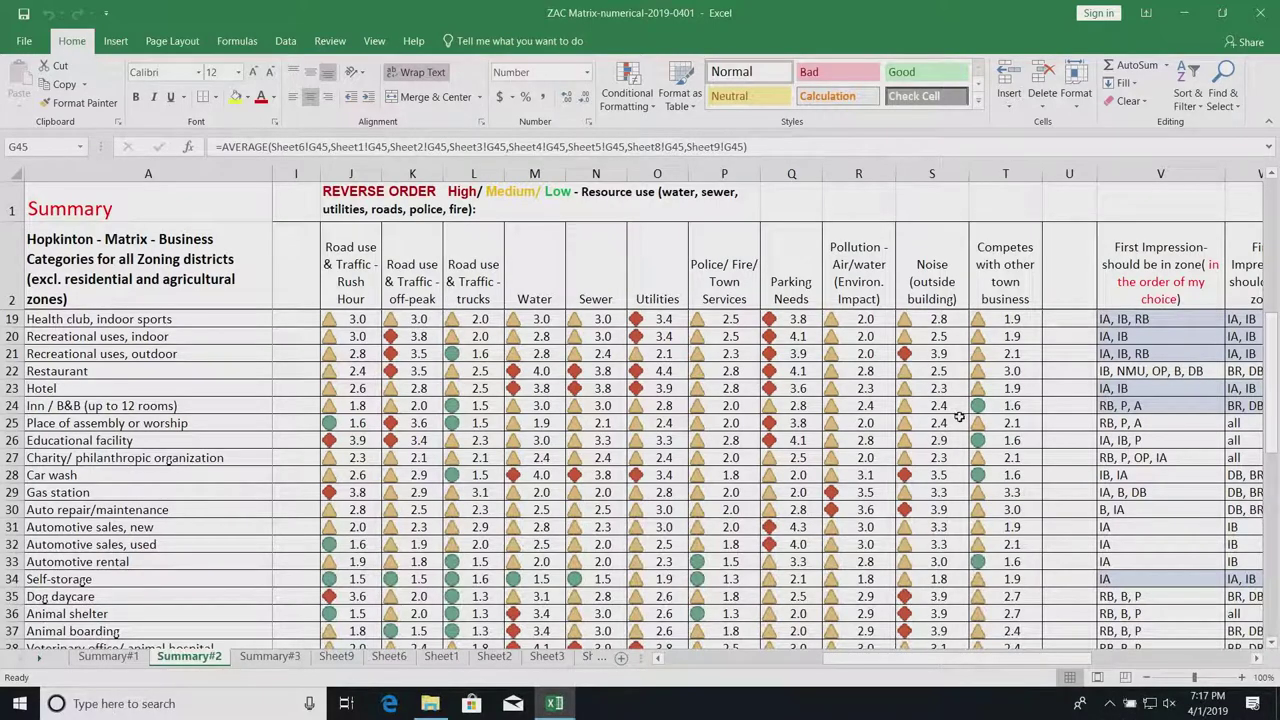
pyautogui.scroll(-2, 958, 417)
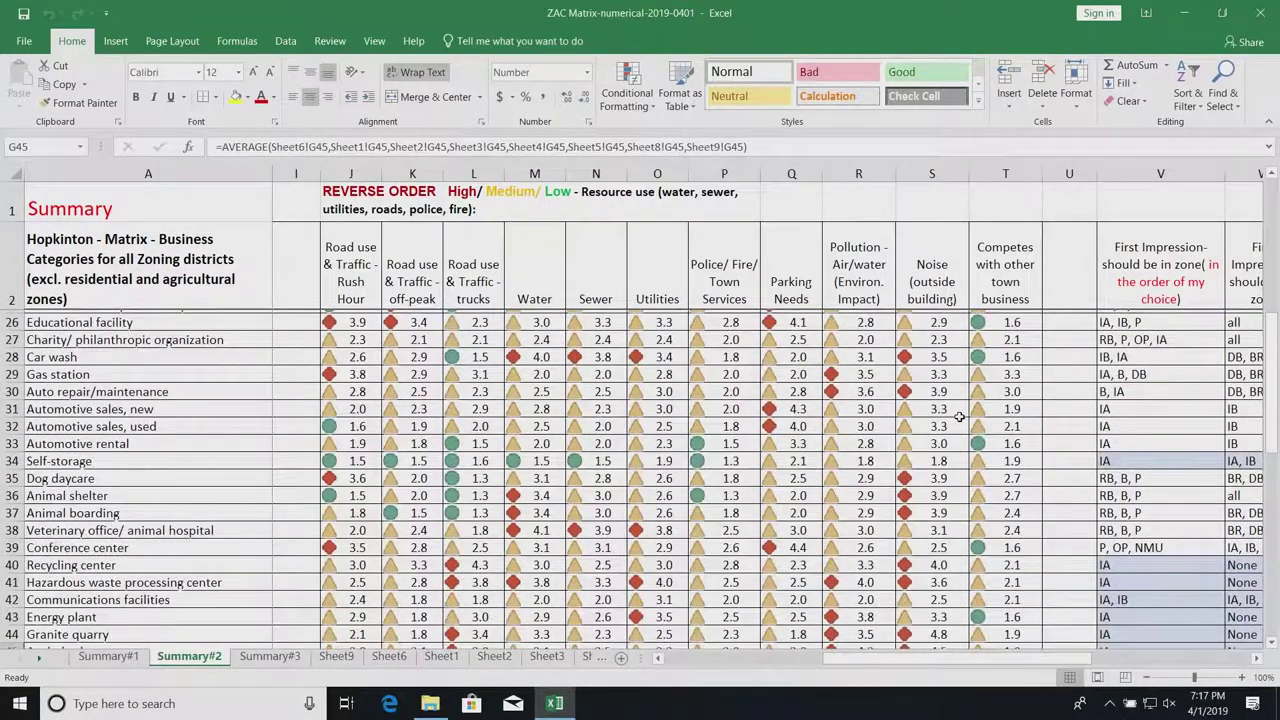
# - Review the resource-use, pollution, noise and competition ratings on Summary#2 from Granite quarry back up to Manufacturing
pyautogui.scroll(1, 958, 417)
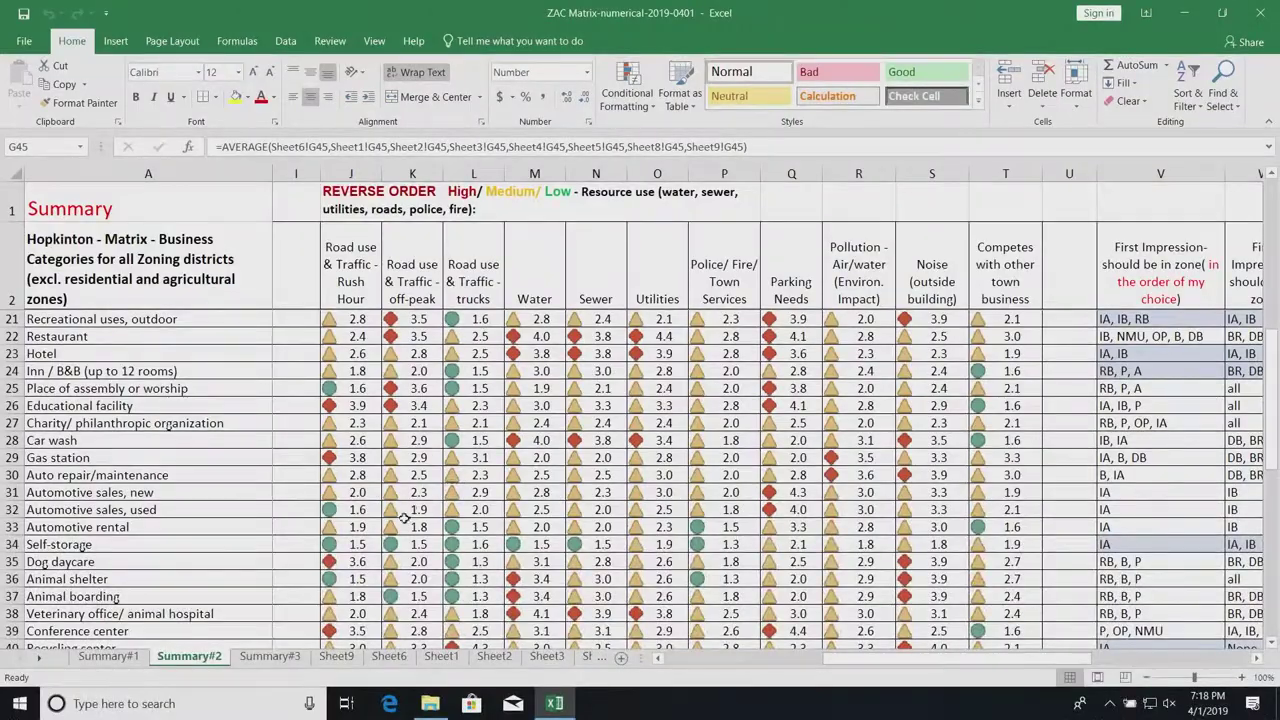
pyautogui.scroll(2, 533, 430)
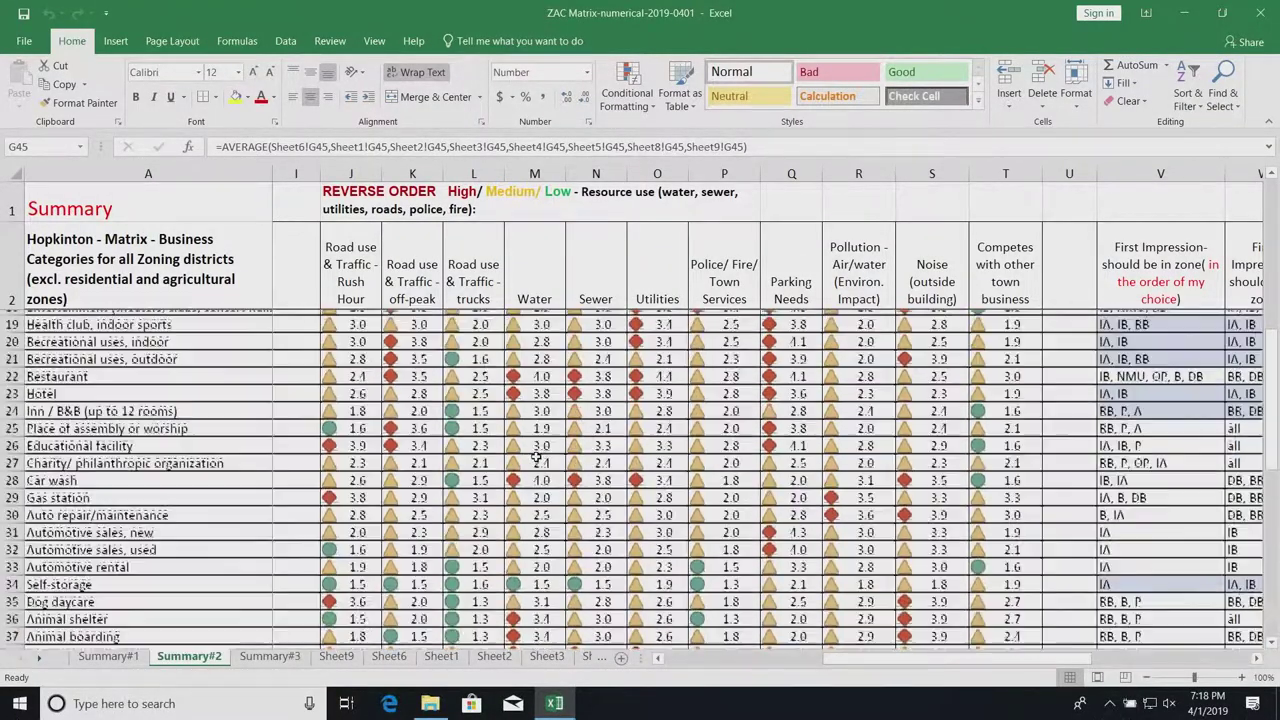
pyautogui.scroll(1, 537, 457)
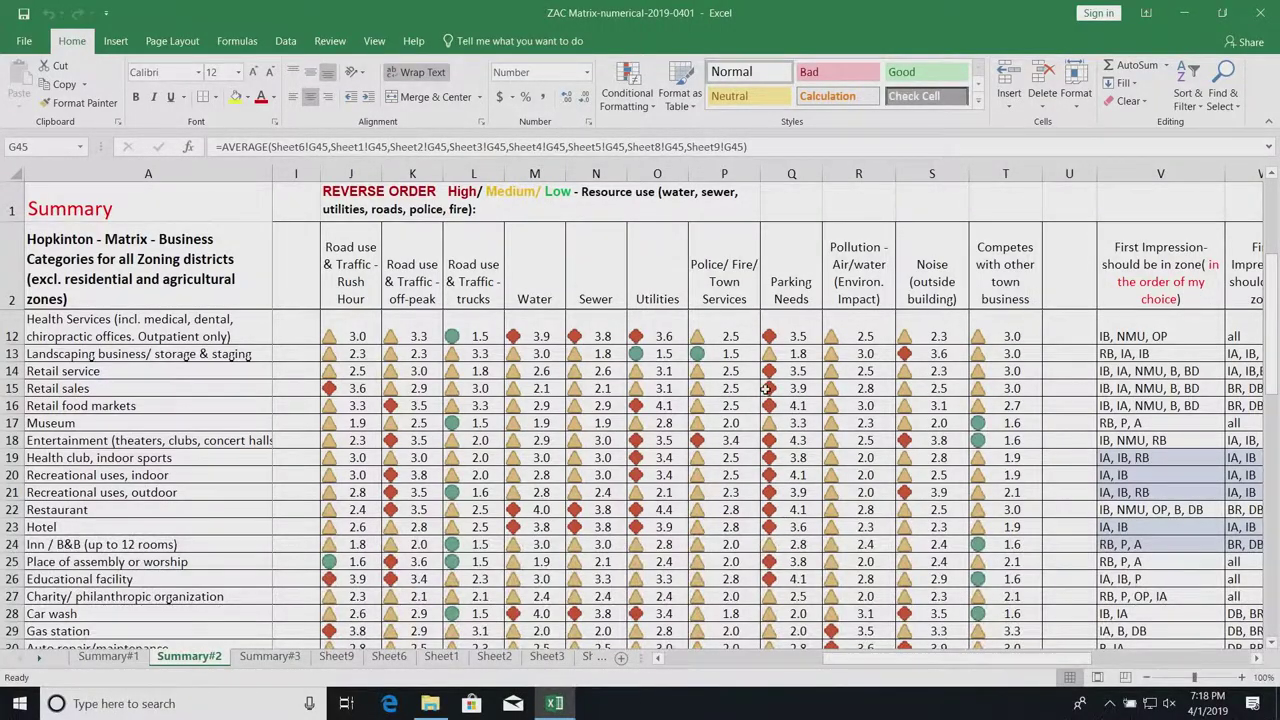
pyautogui.scroll(-2, 766, 391)
pyautogui.scroll(-1, 766, 391)
pyautogui.scroll(2, 766, 391)
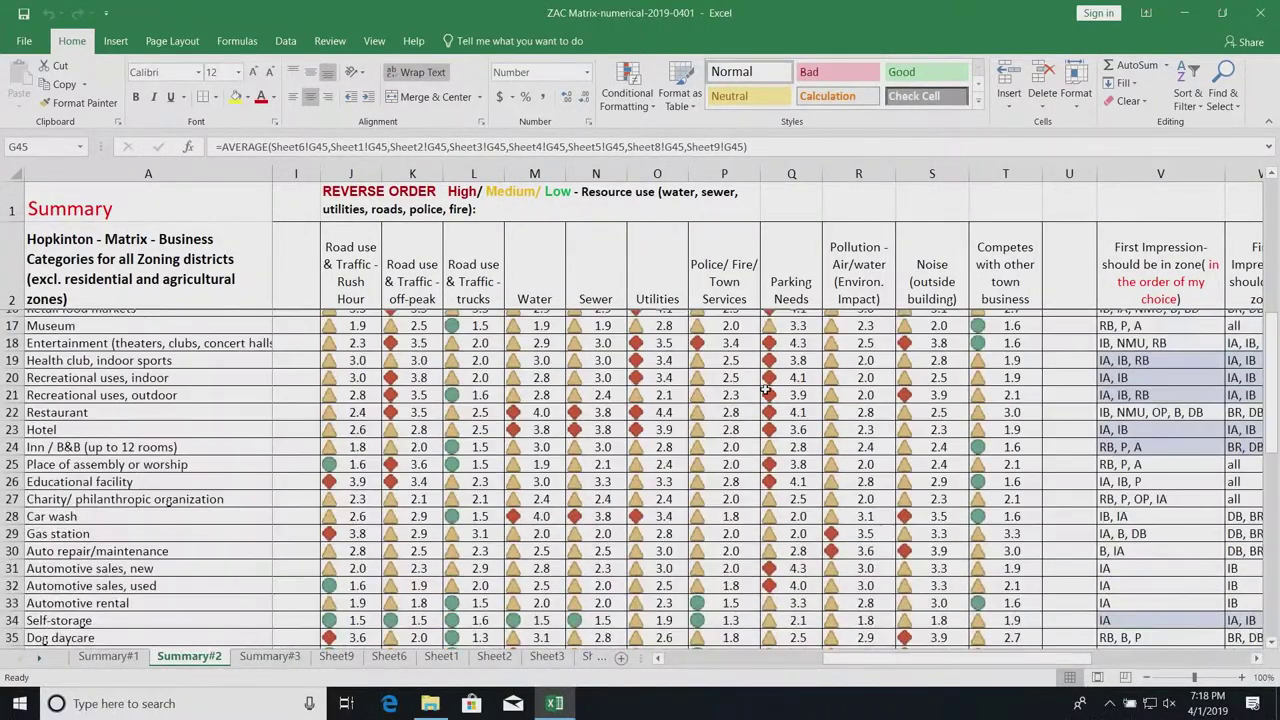
pyautogui.scroll(5, 766, 391)
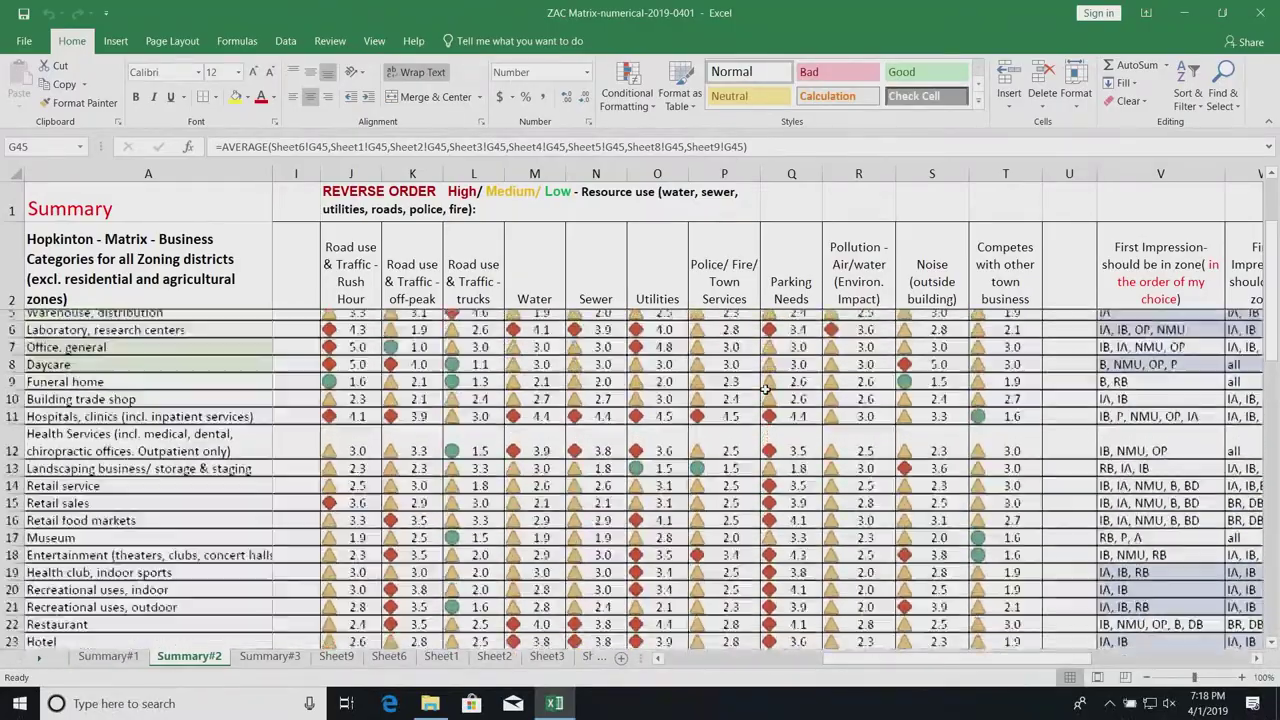
pyautogui.scroll(1, 766, 391)
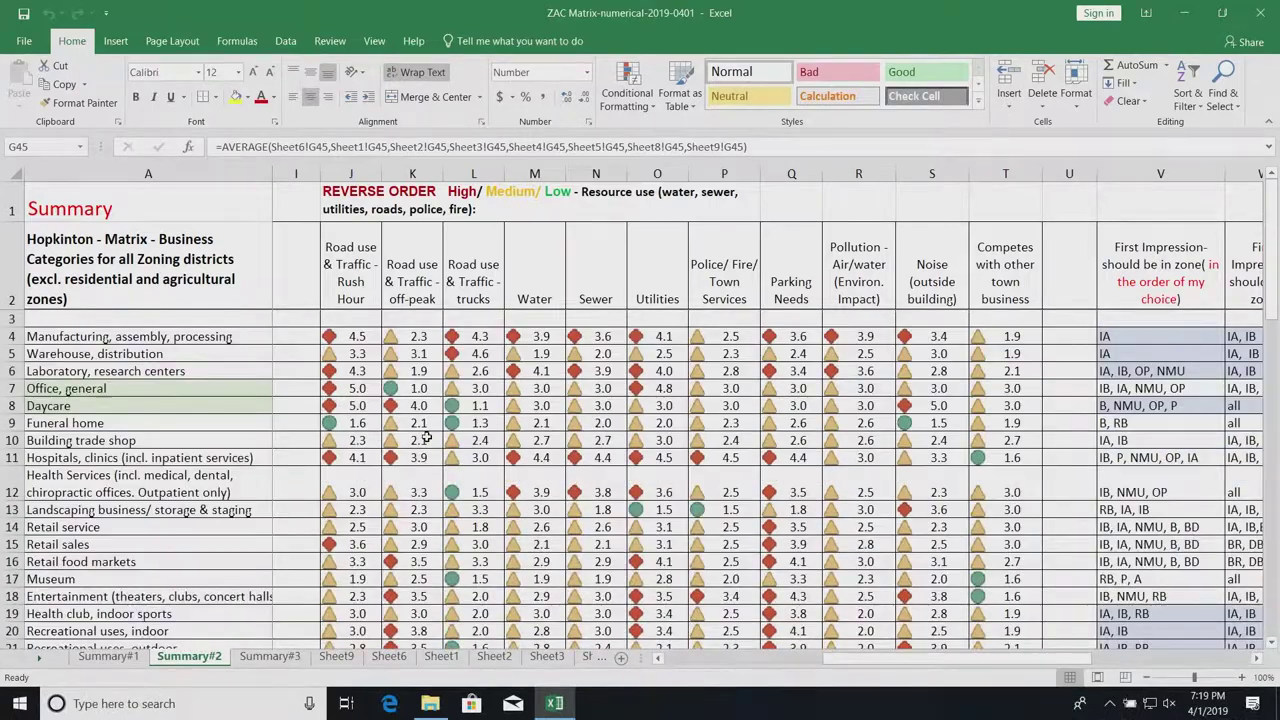
# - Open the Summary#3 sheet and examine the score ranges and shaded cells for all categories from Manufacturing through Riding stables
pyautogui.click(277, 662)
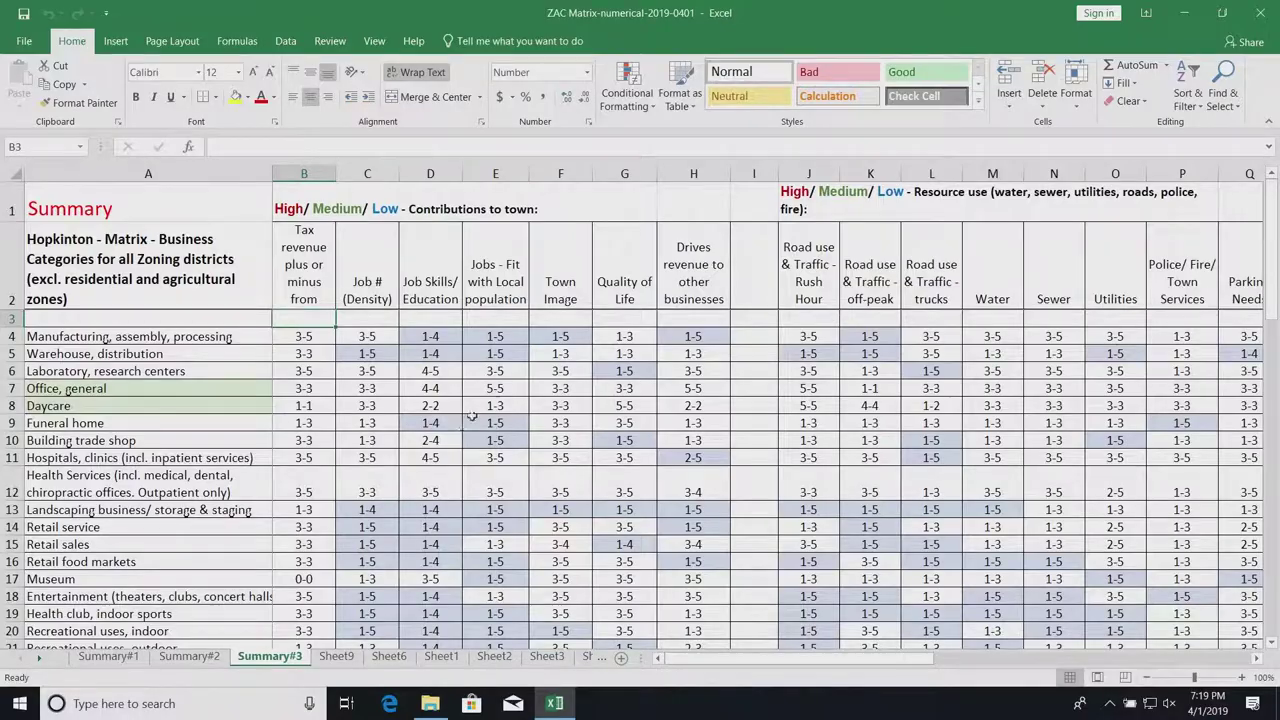
pyautogui.scroll(-3, 540, 393)
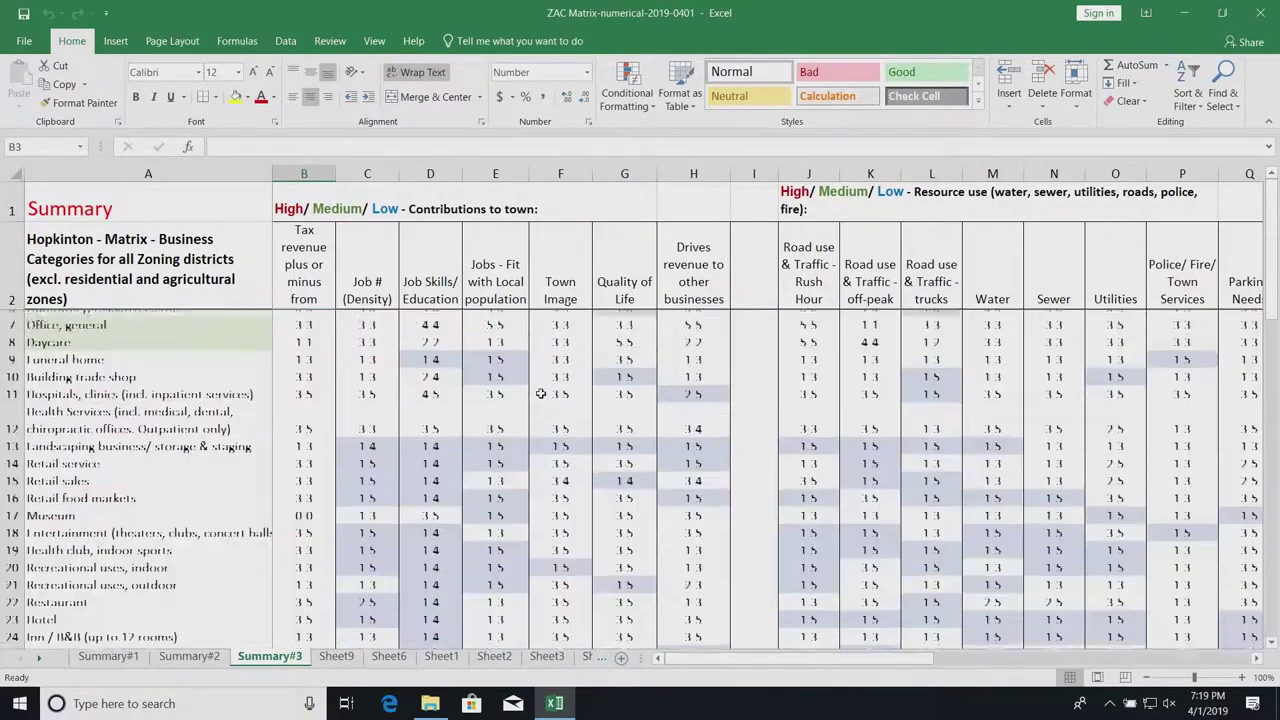
pyautogui.scroll(-1, 540, 393)
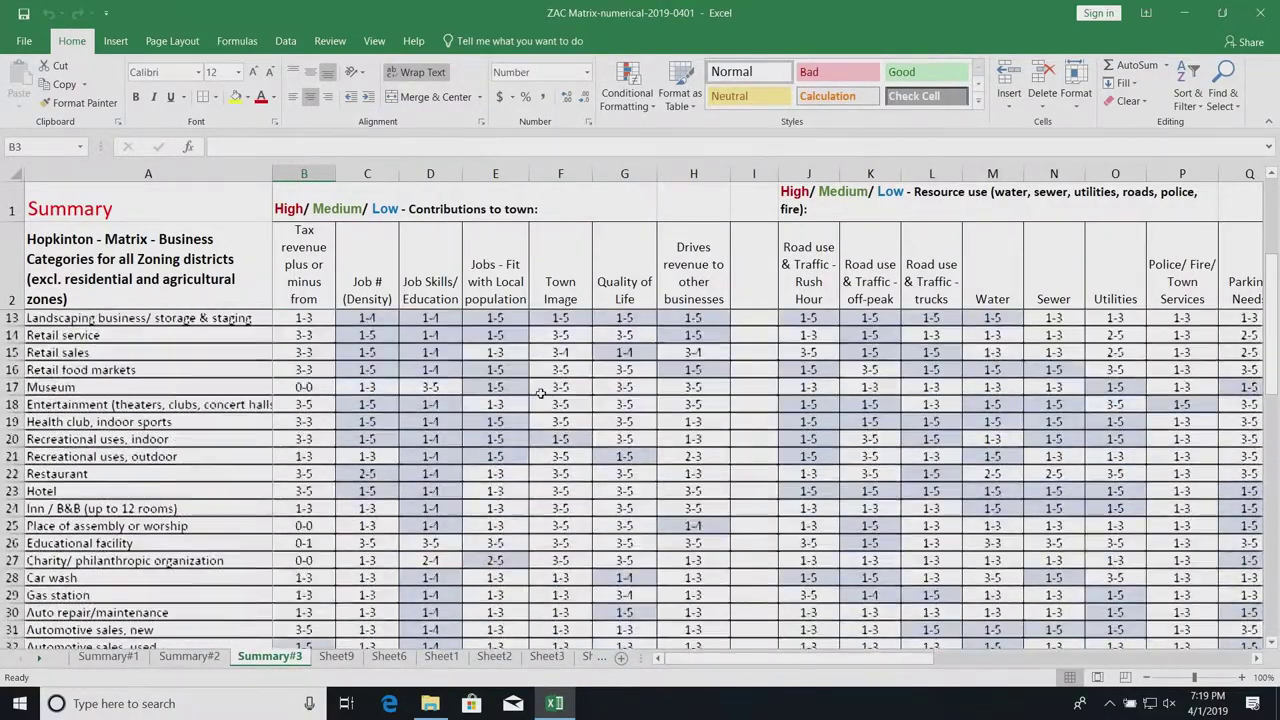
pyautogui.scroll(-4, 540, 393)
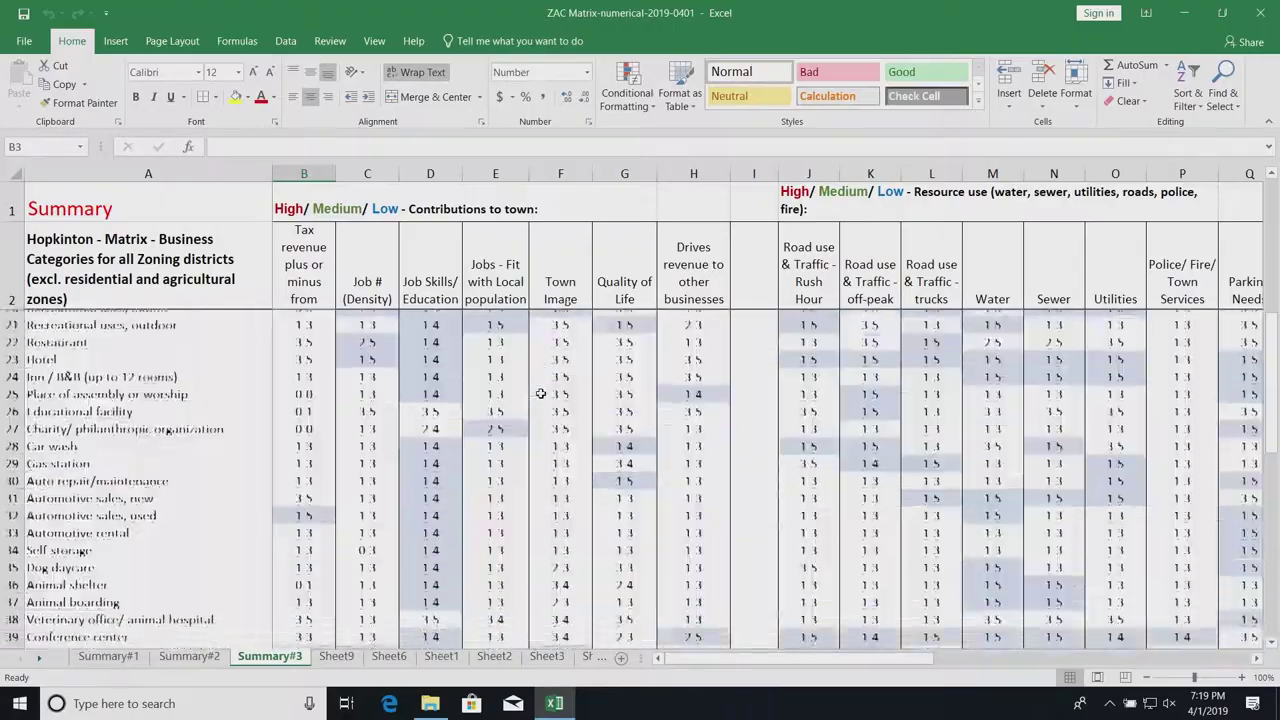
pyautogui.scroll(-2, 540, 393)
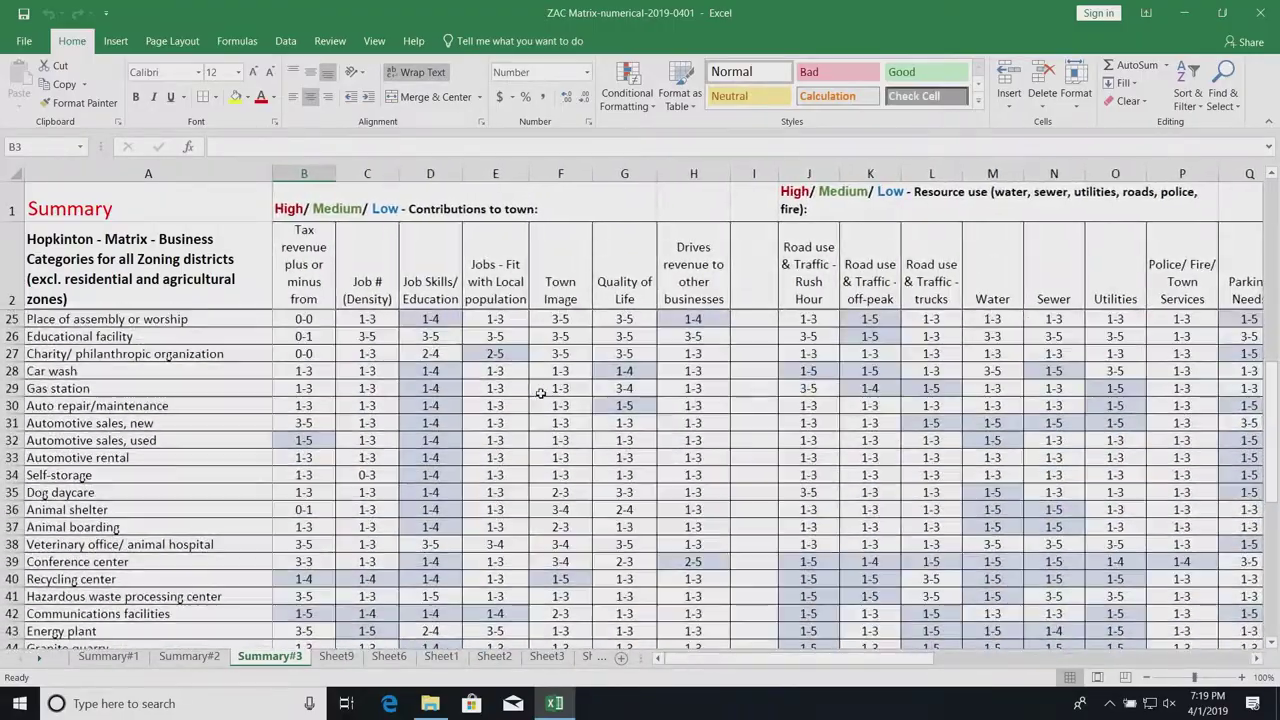
pyautogui.scroll(-2, 540, 393)
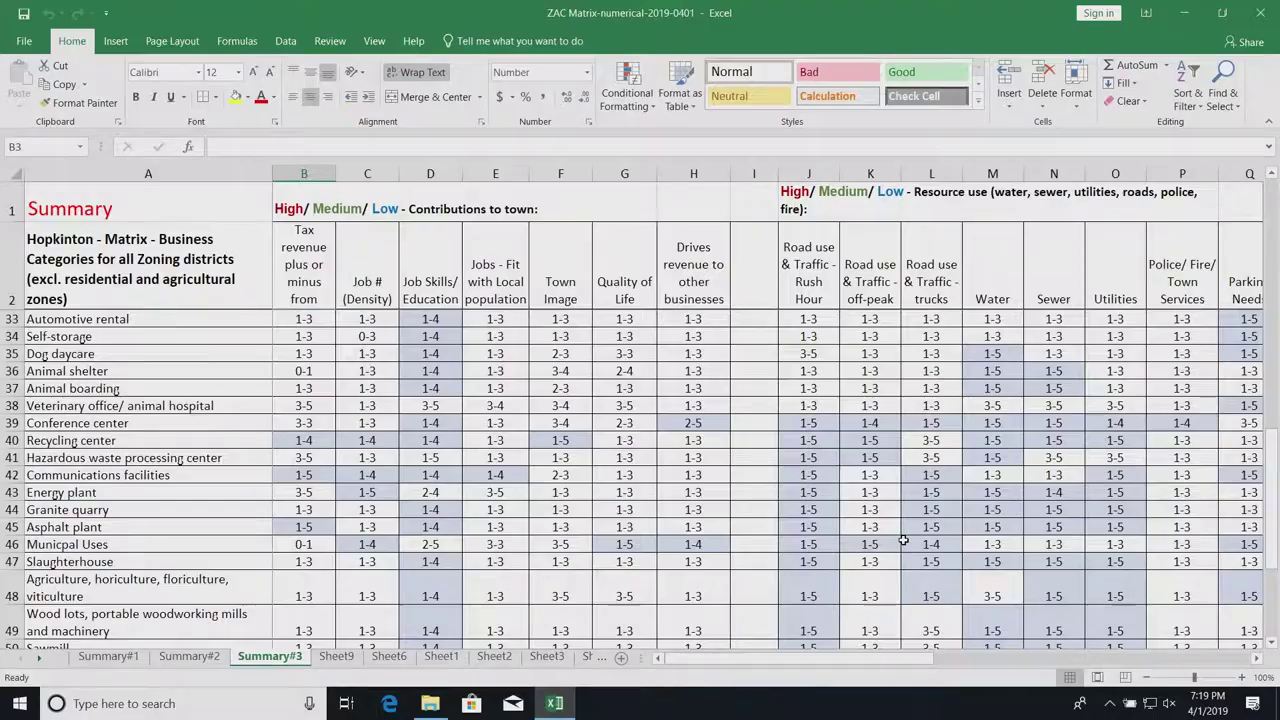
pyautogui.scroll(-2, 898, 548)
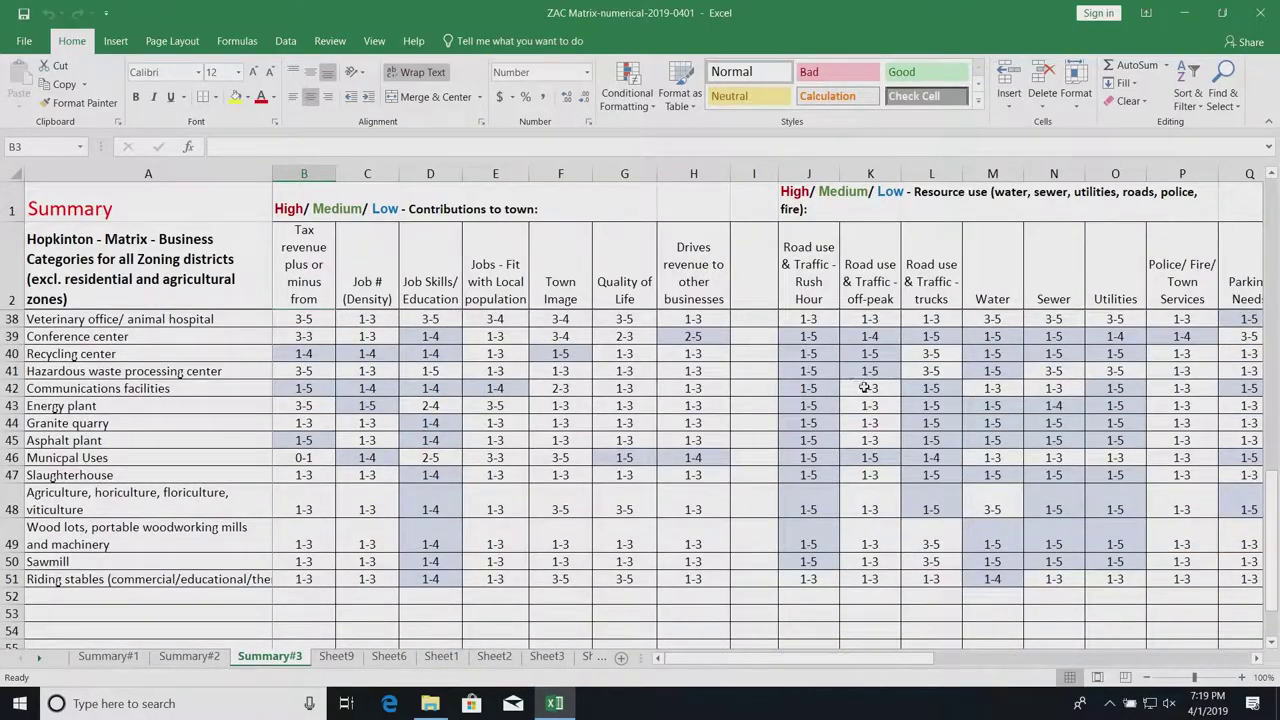
pyautogui.scroll(6, 868, 386)
pyautogui.scroll(4, 866, 386)
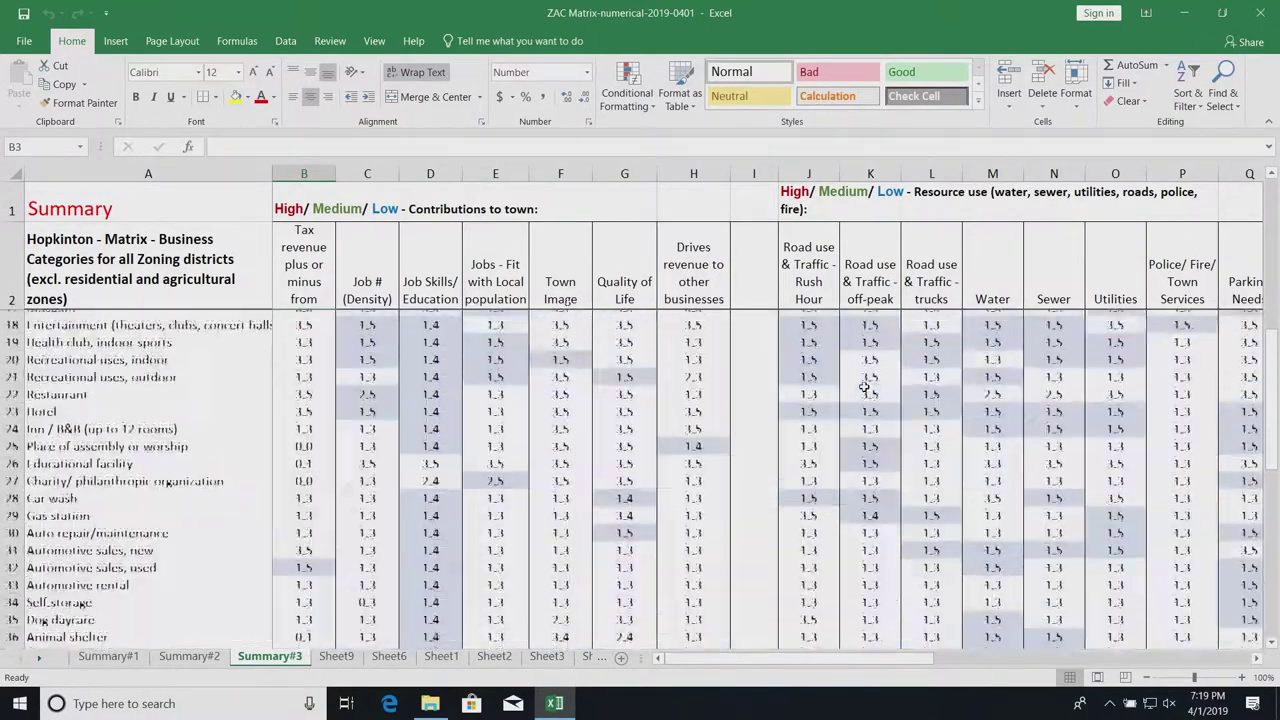
pyautogui.scroll(3, 866, 388)
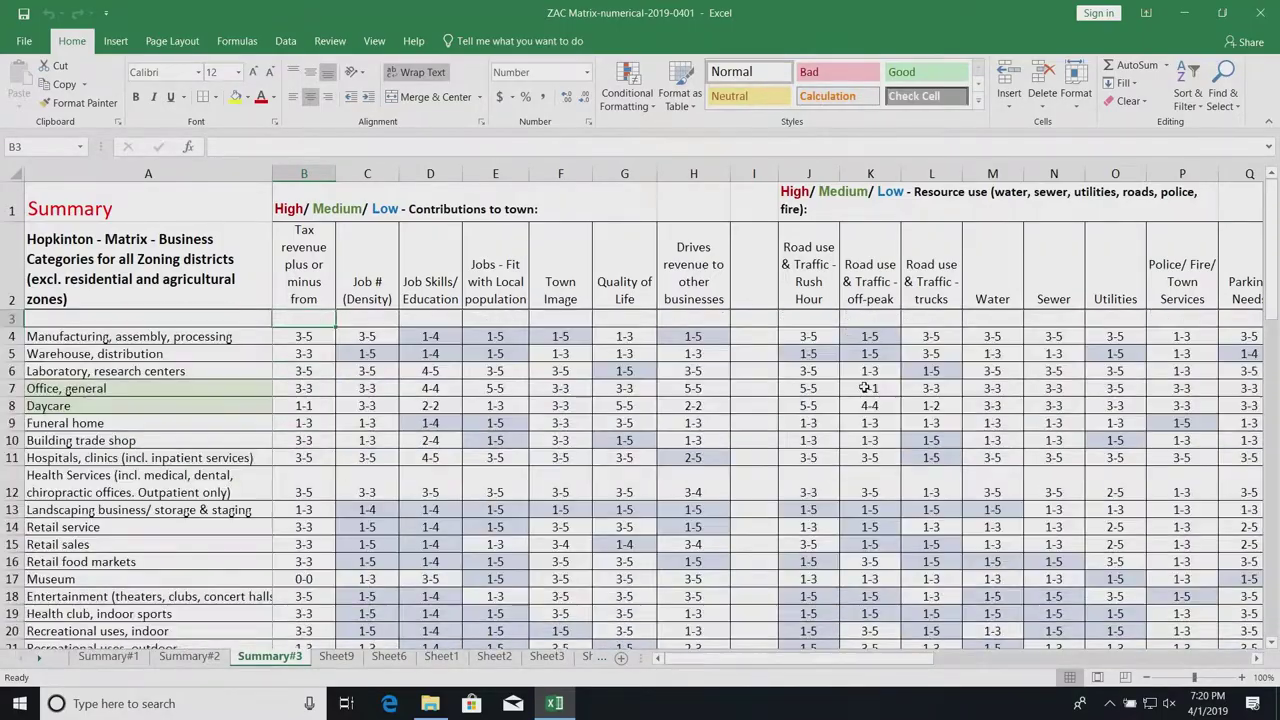
# - Inspect the Landscaping business/ storage & staging score ranges on Summary#3, selecting its category name in A13
pyautogui.click(757, 351)
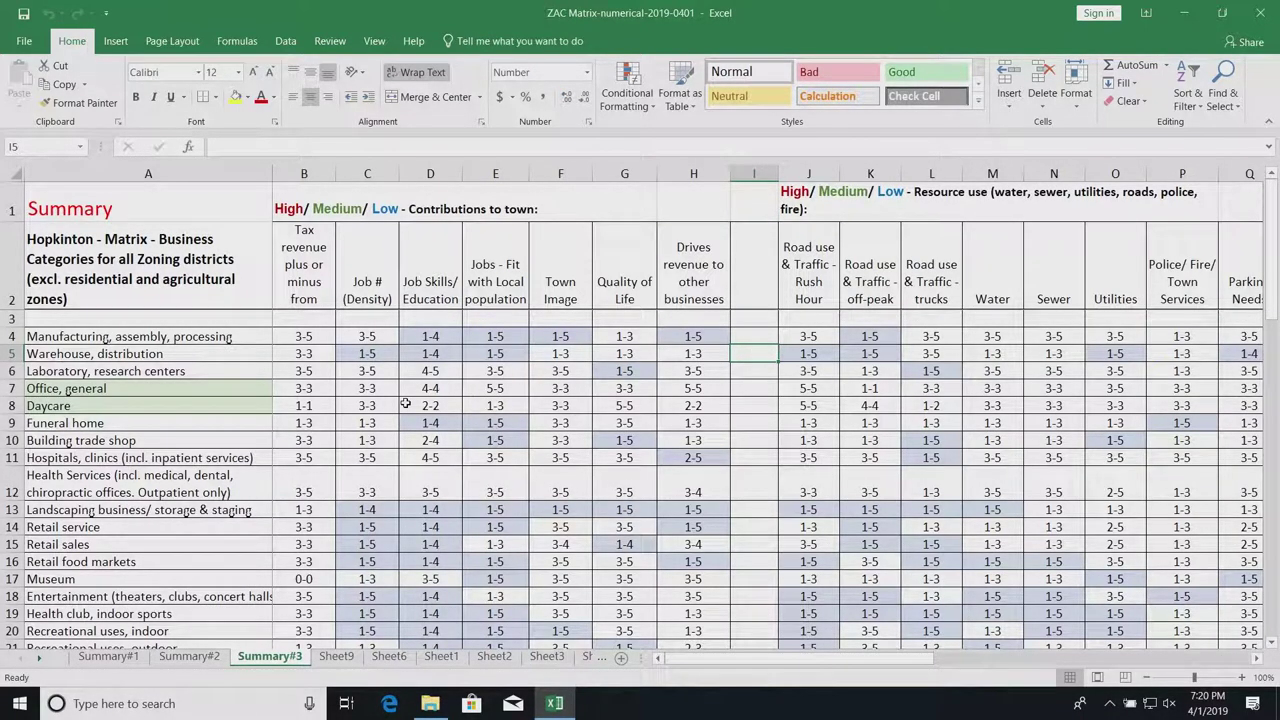
pyautogui.scroll(-1, 367, 477)
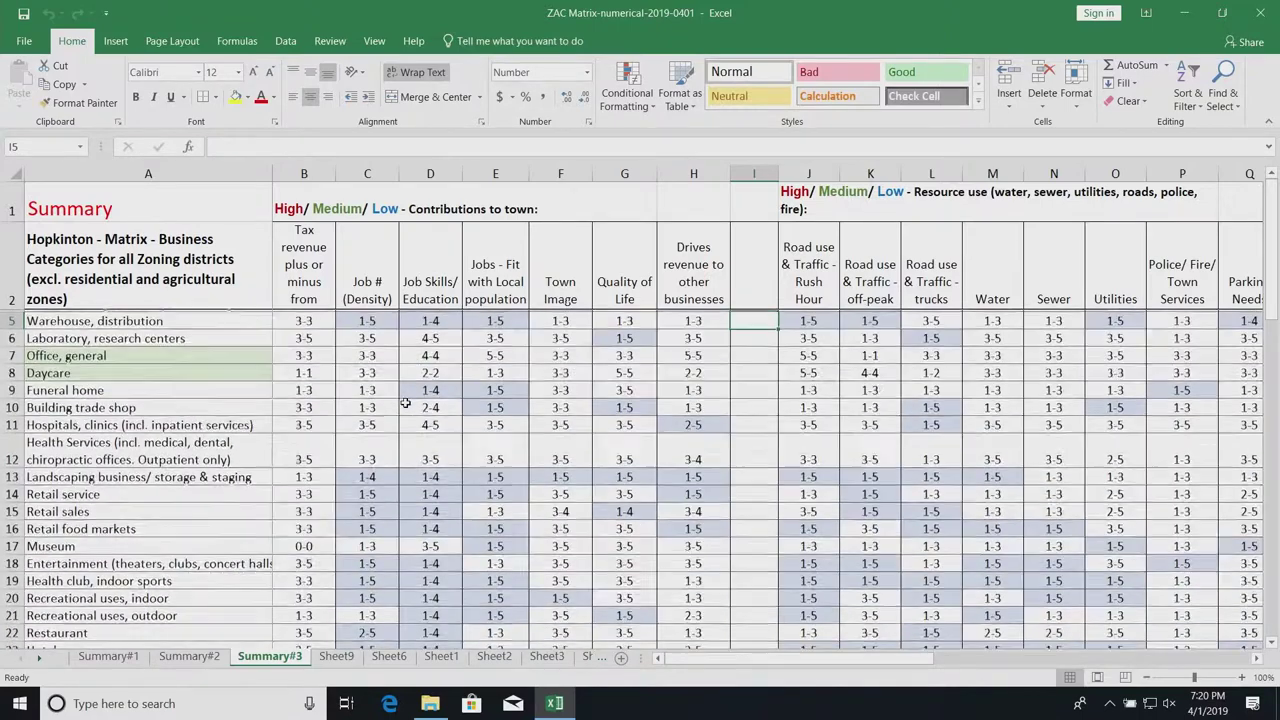
pyautogui.click(239, 476)
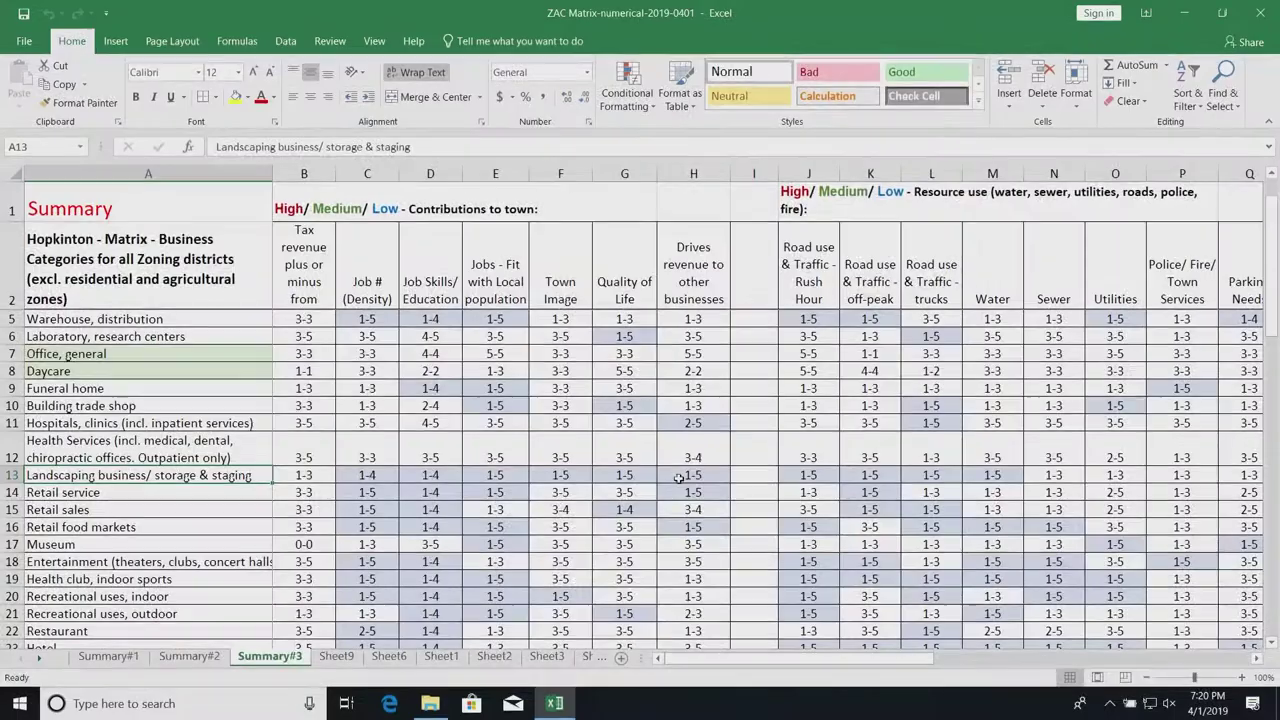
pyautogui.scroll(1, 678, 478)
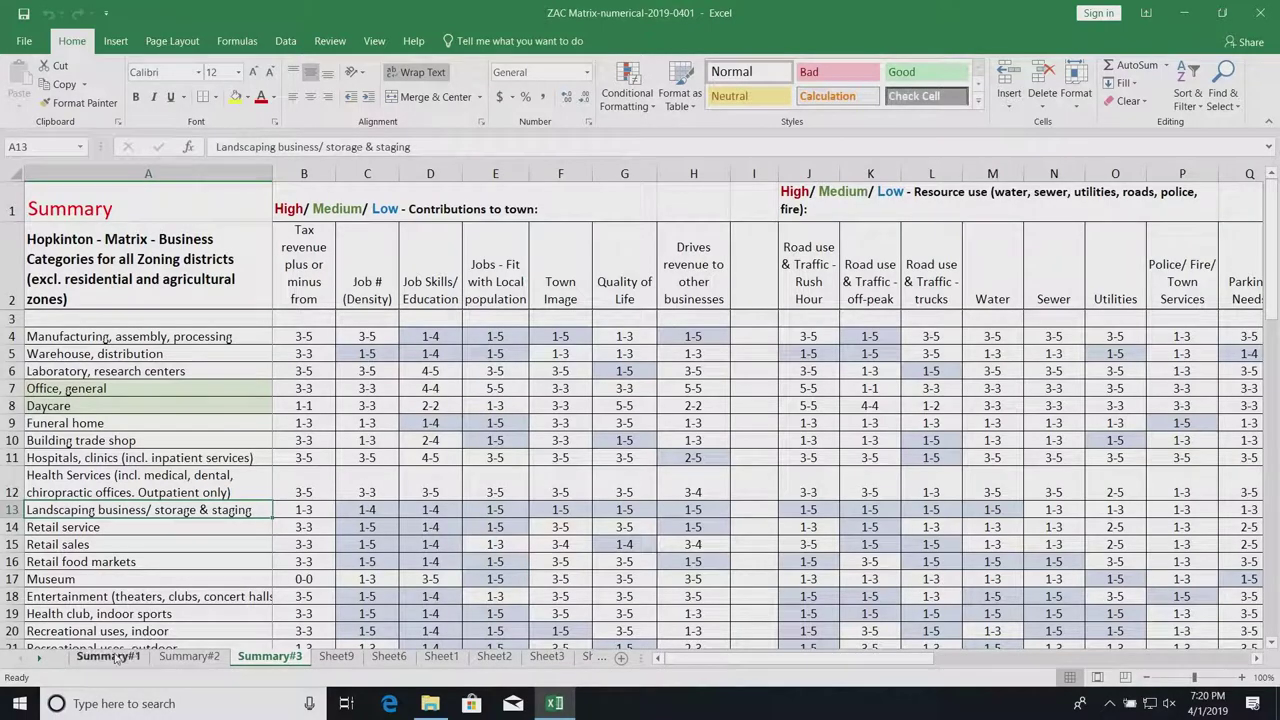
# - Return to the Summary#2 sheet and compare the contribution-to-town ratings for the categories from Manufacturing through Car wash
pyautogui.click(181, 660)
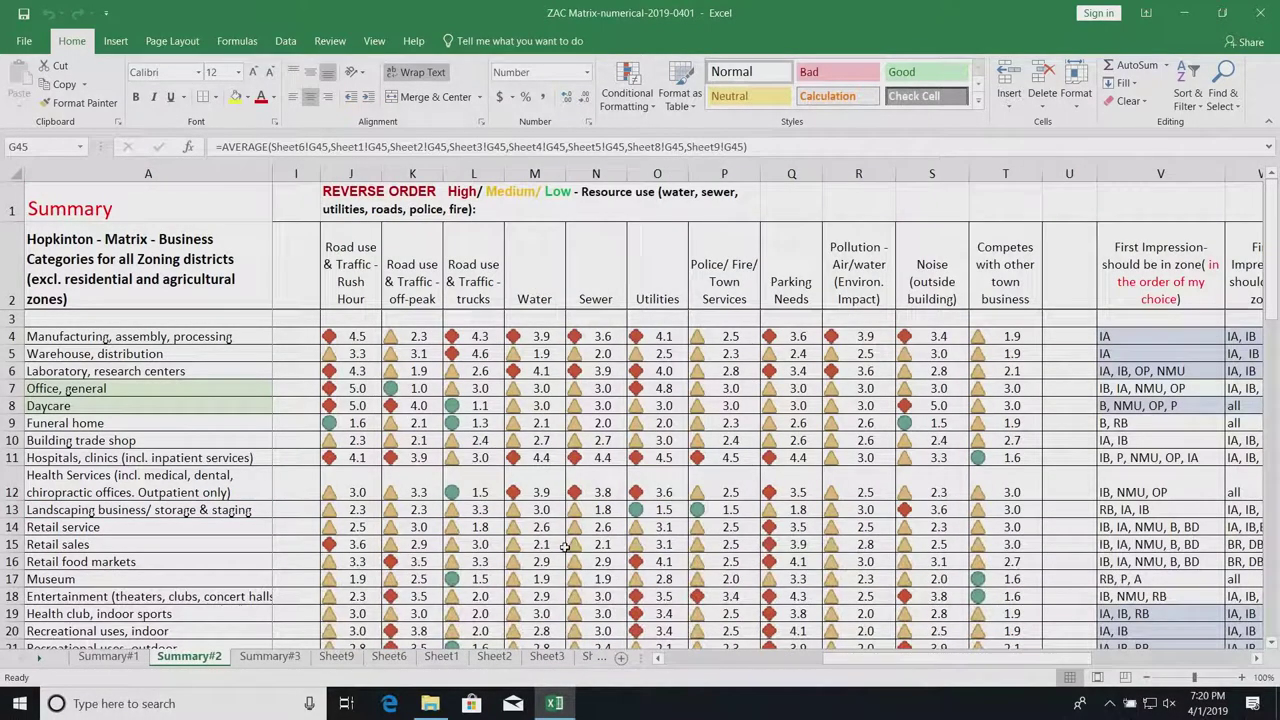
pyautogui.hscroll(-7, 565, 547)
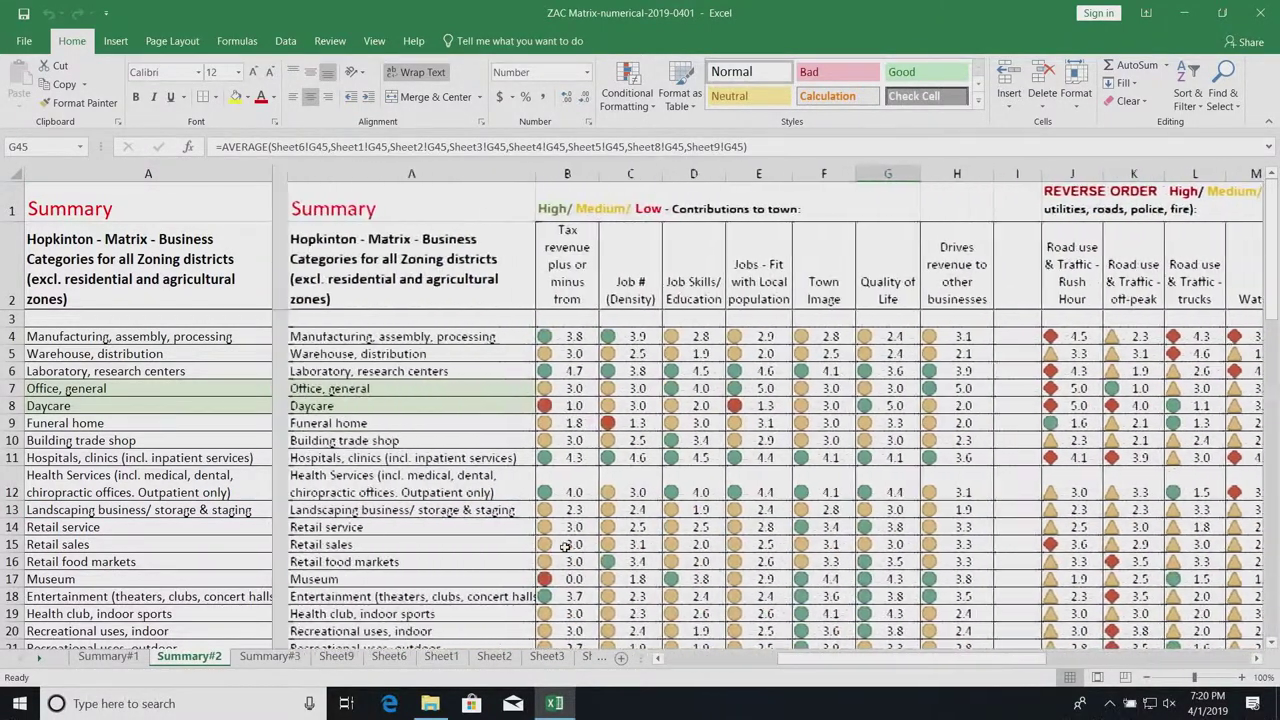
pyautogui.hscroll(-4, 565, 547)
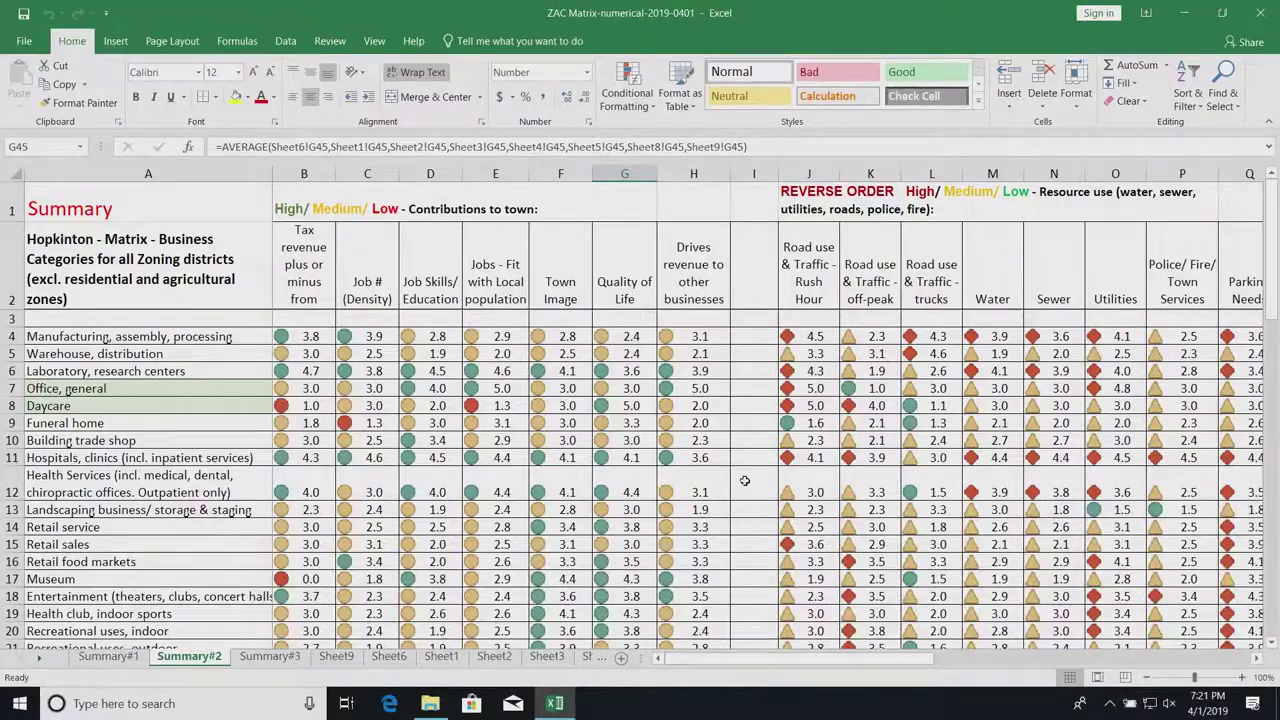
pyautogui.scroll(-1, 744, 478)
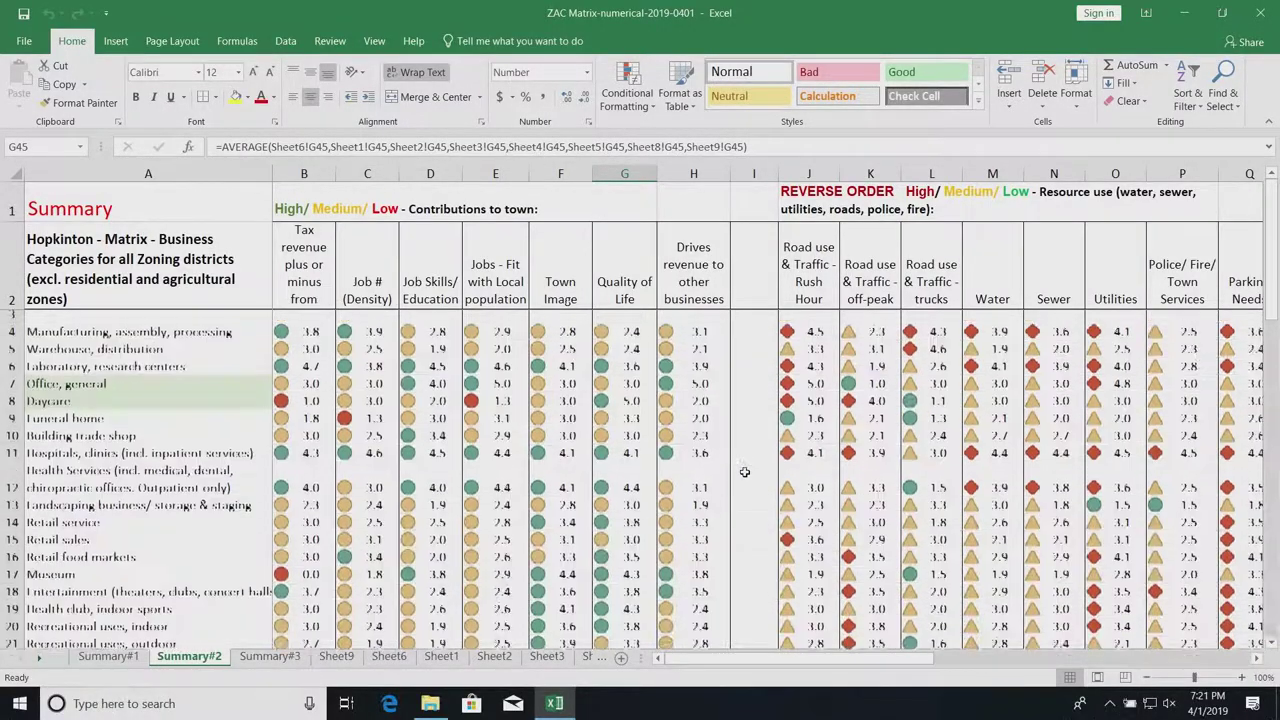
pyautogui.scroll(-2, 744, 472)
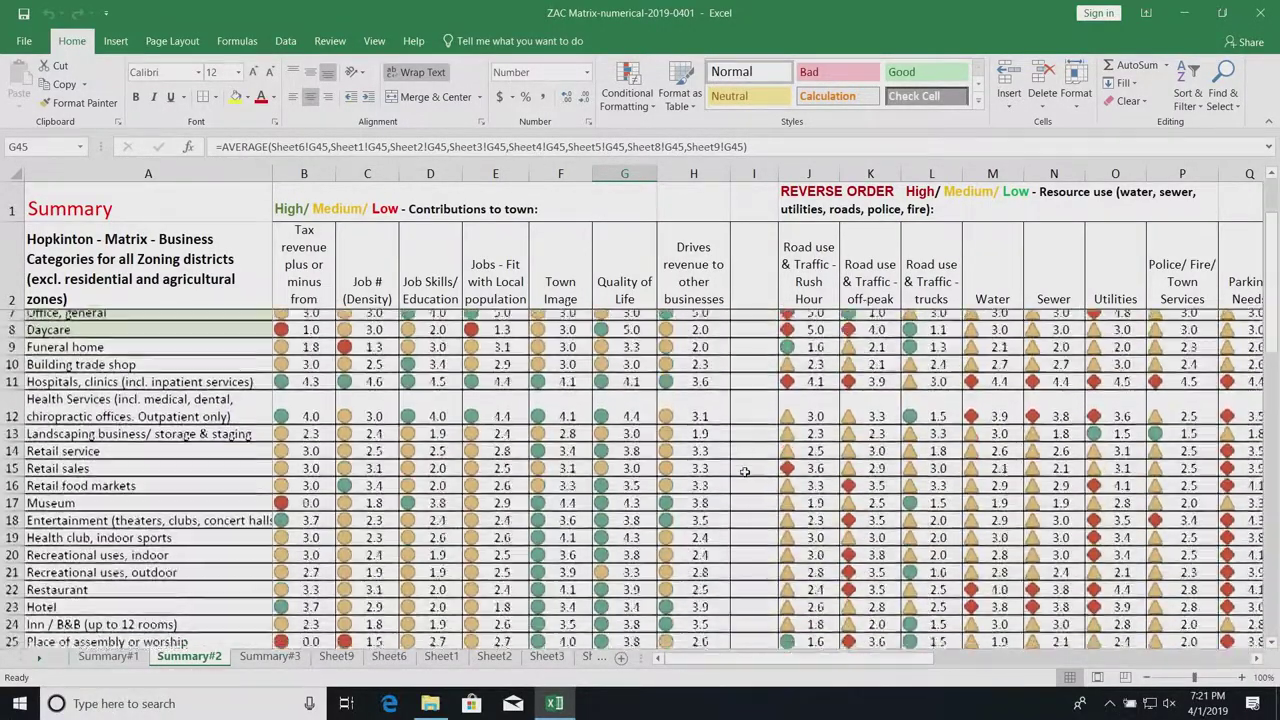
pyautogui.scroll(-1, 744, 472)
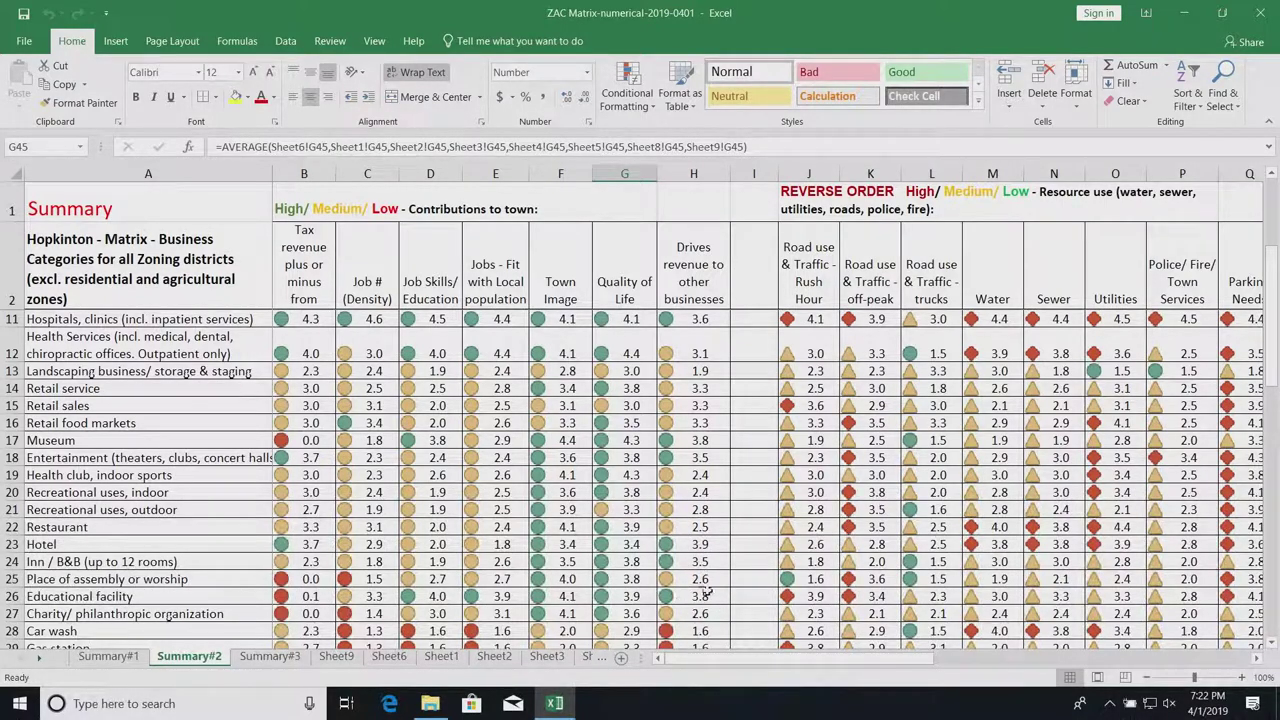
pyautogui.scroll(1, 702, 600)
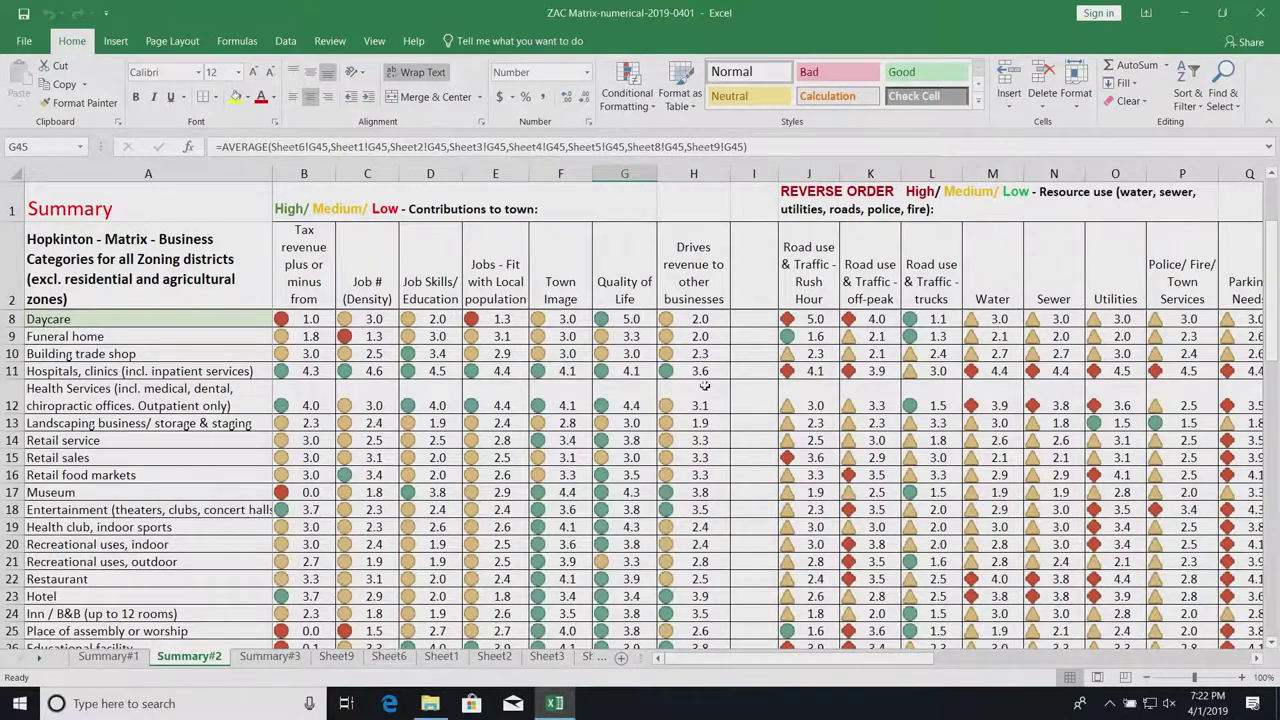
pyautogui.scroll(1, 703, 390)
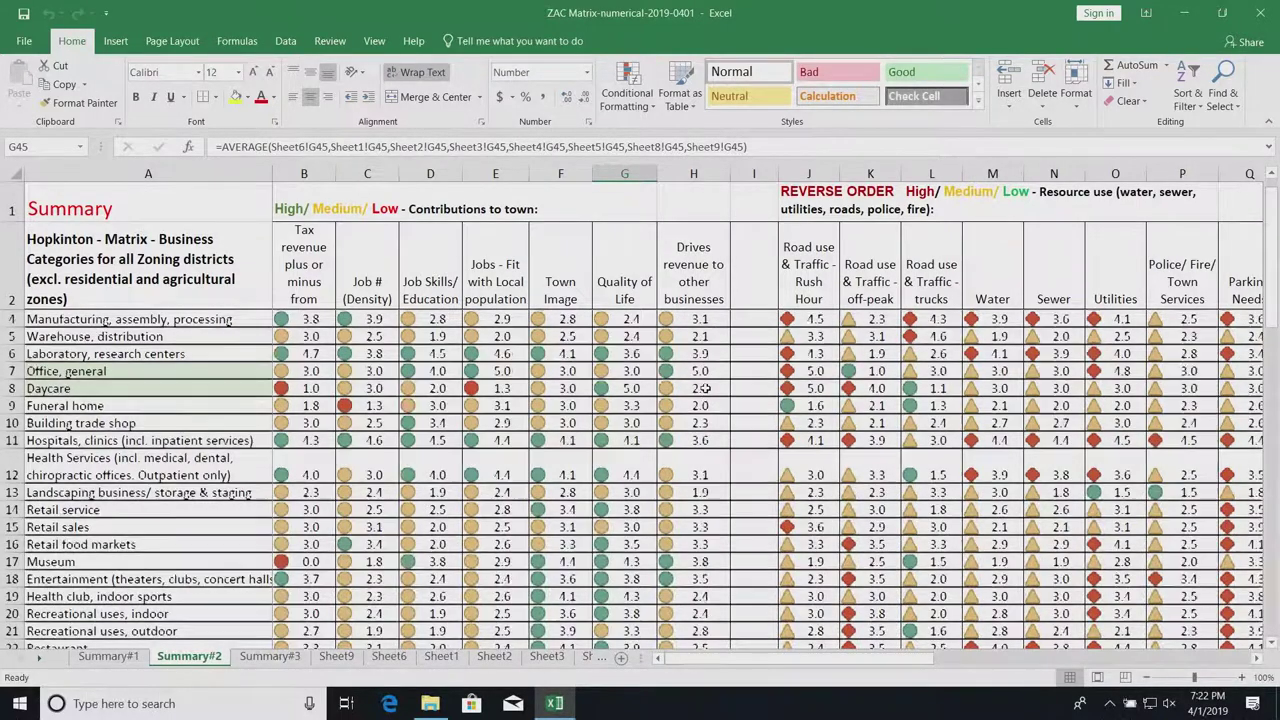
# - Examine the contribution and resource-use ratings on Summary#2 from Landscaping business down to Riding stables
pyautogui.scroll(-3, 705, 404)
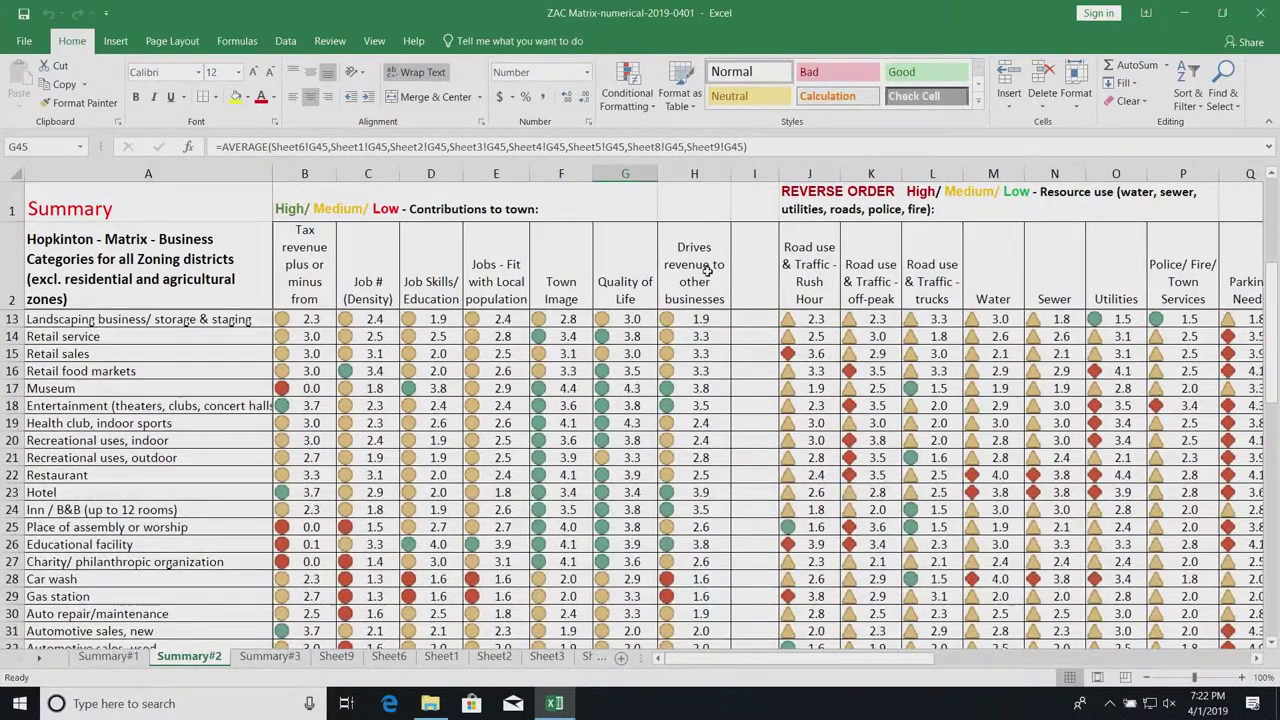
pyautogui.scroll(1, 641, 441)
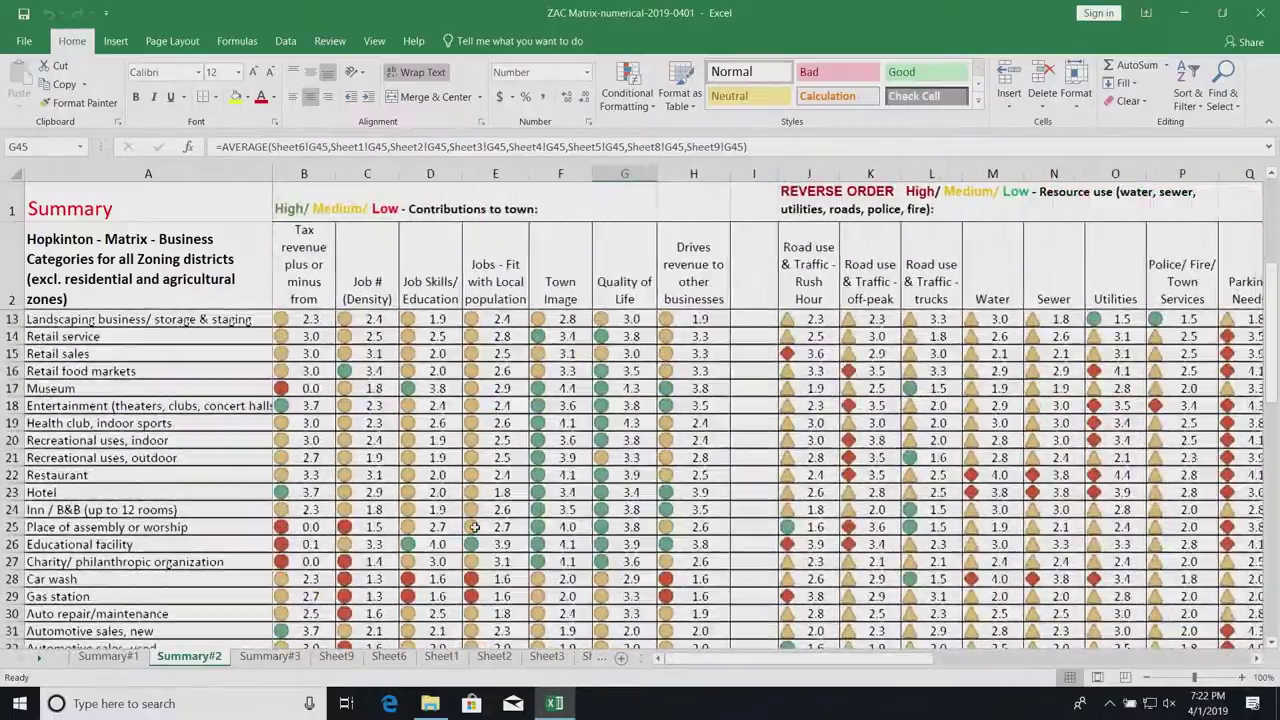
pyautogui.scroll(-3, 474, 527)
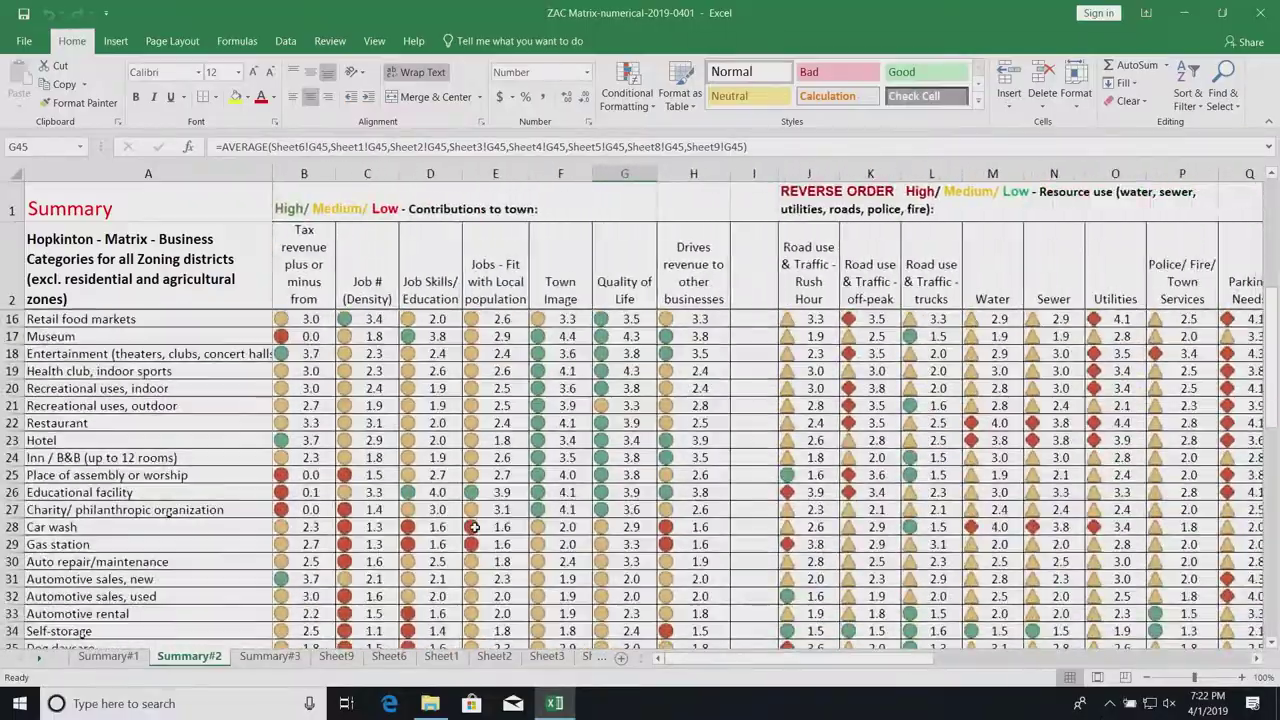
pyautogui.scroll(-2, 474, 527)
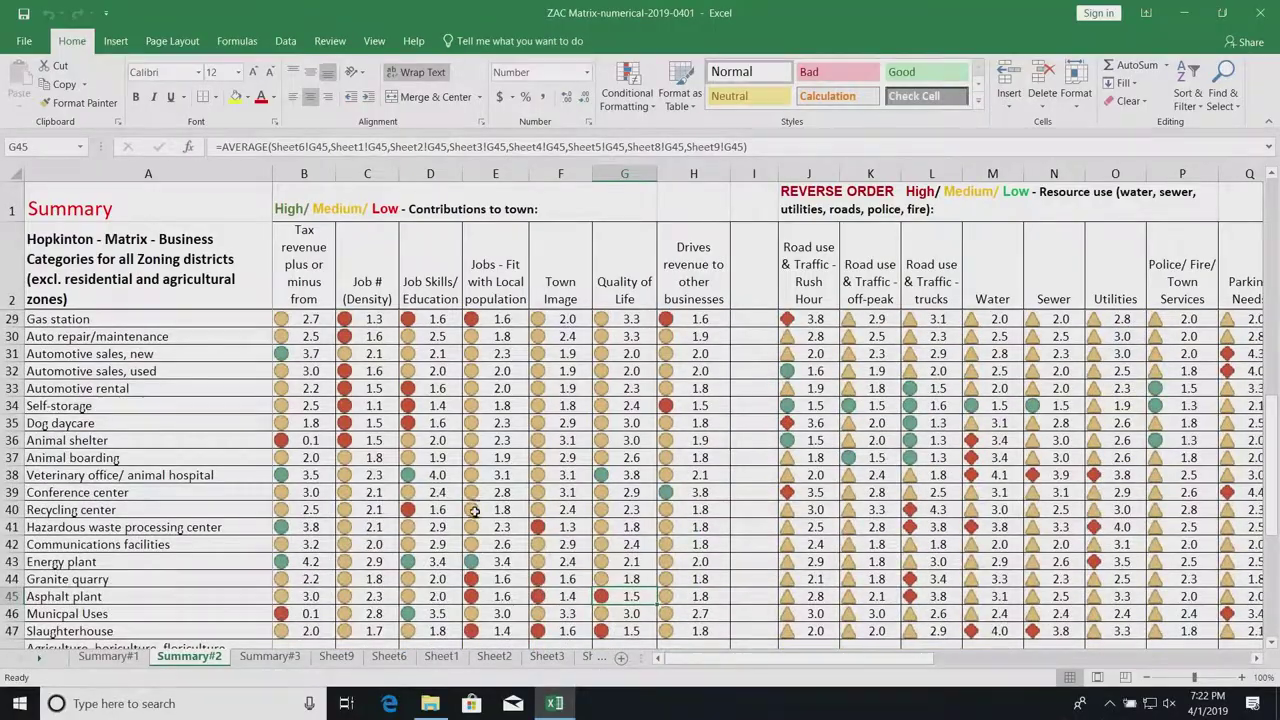
pyautogui.scroll(-2, 474, 459)
pyautogui.scroll(-1, 474, 459)
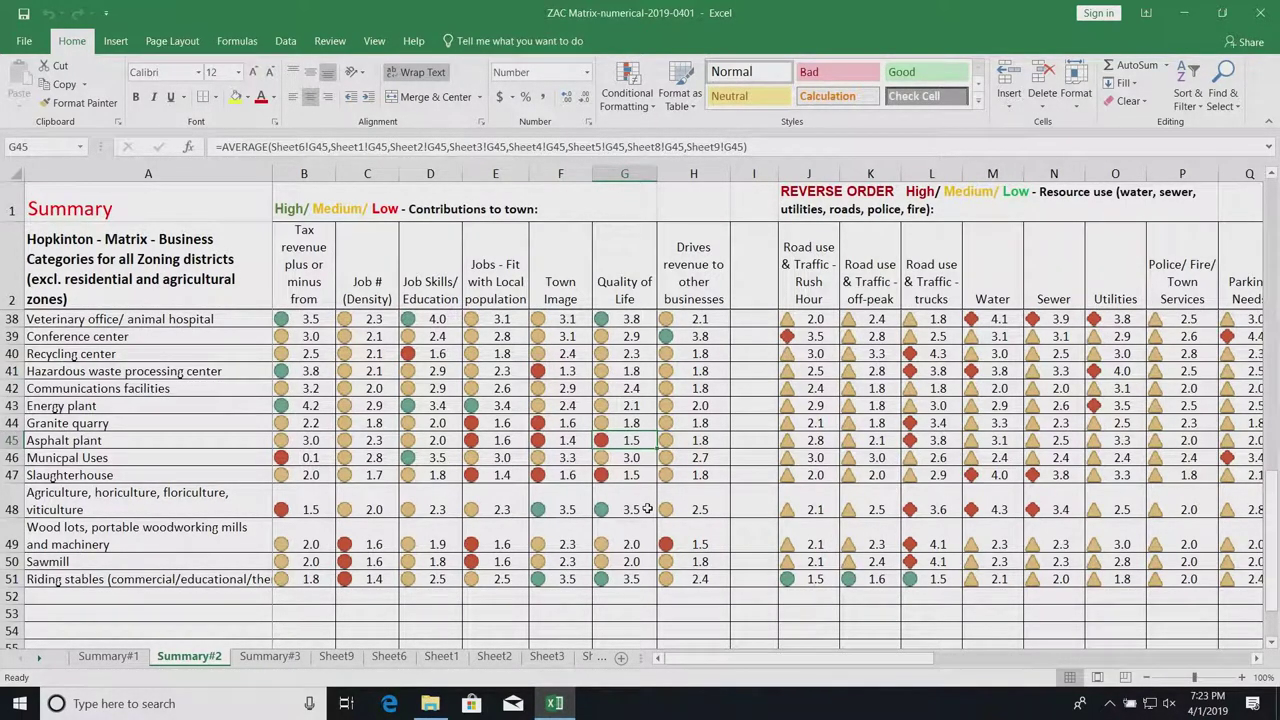
pyautogui.hscroll(1, 647, 509)
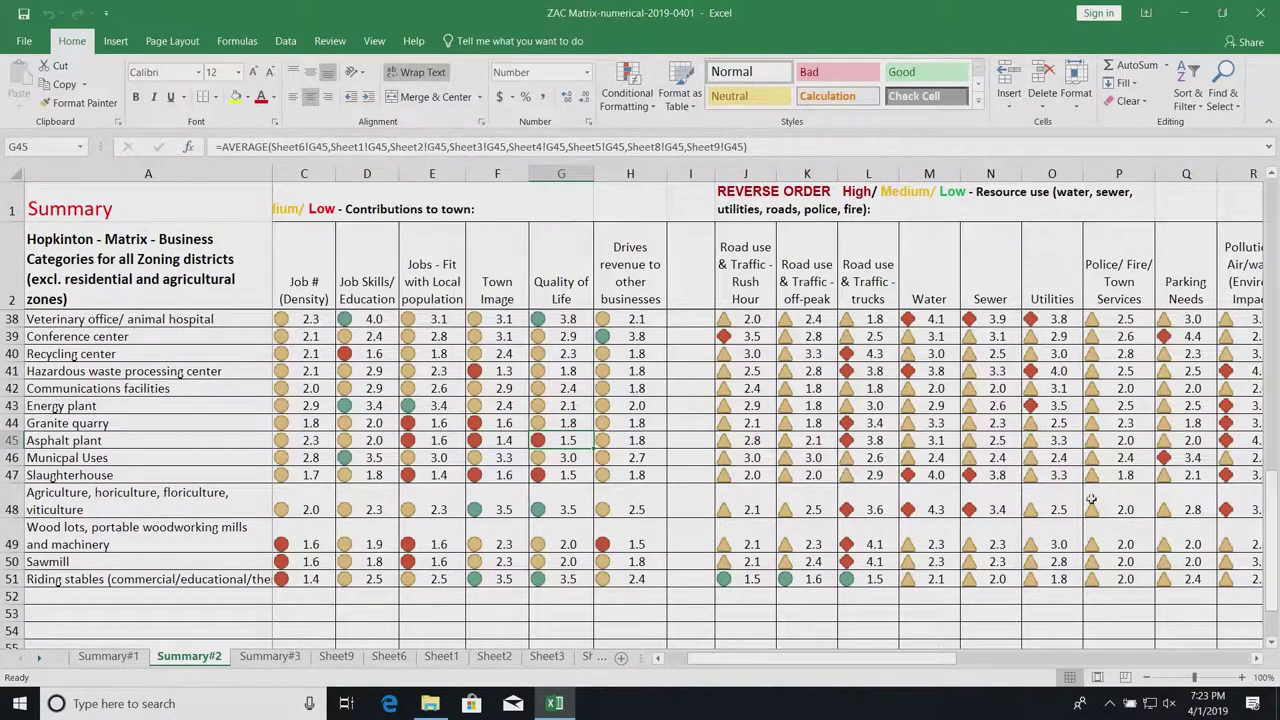
pyautogui.hscroll(-2, 792, 497)
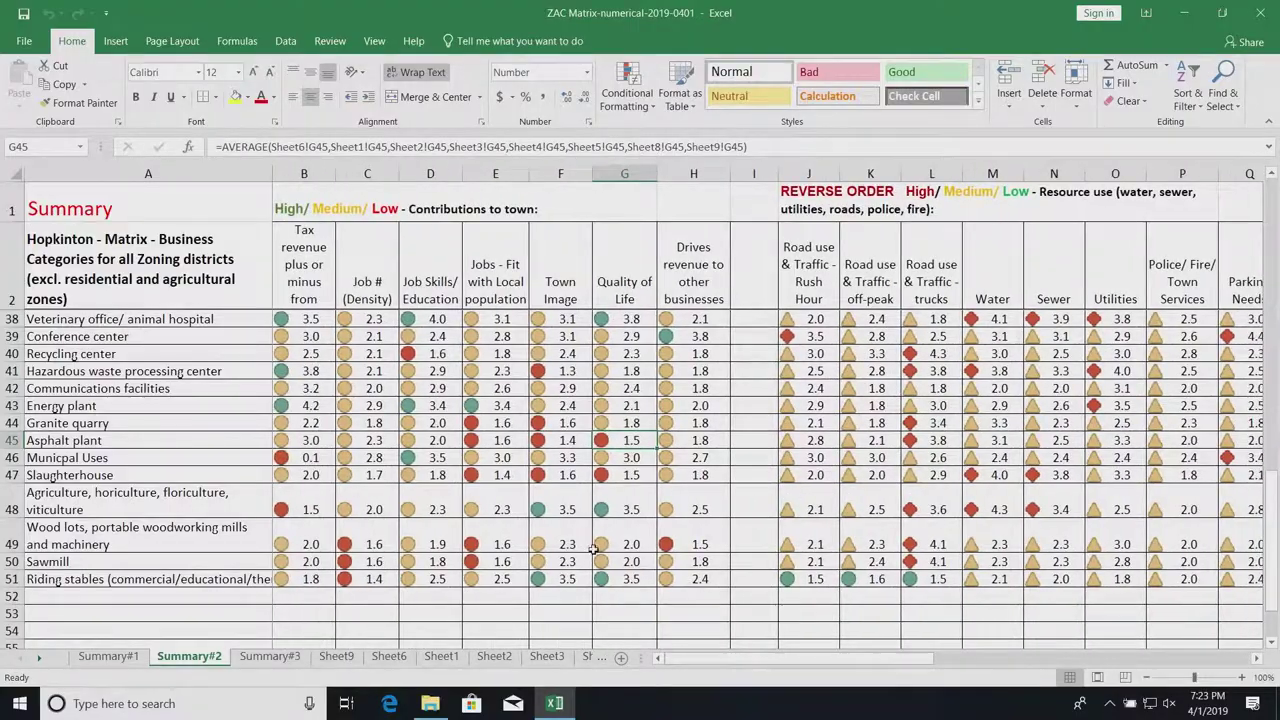
pyautogui.scroll(4, 650, 563)
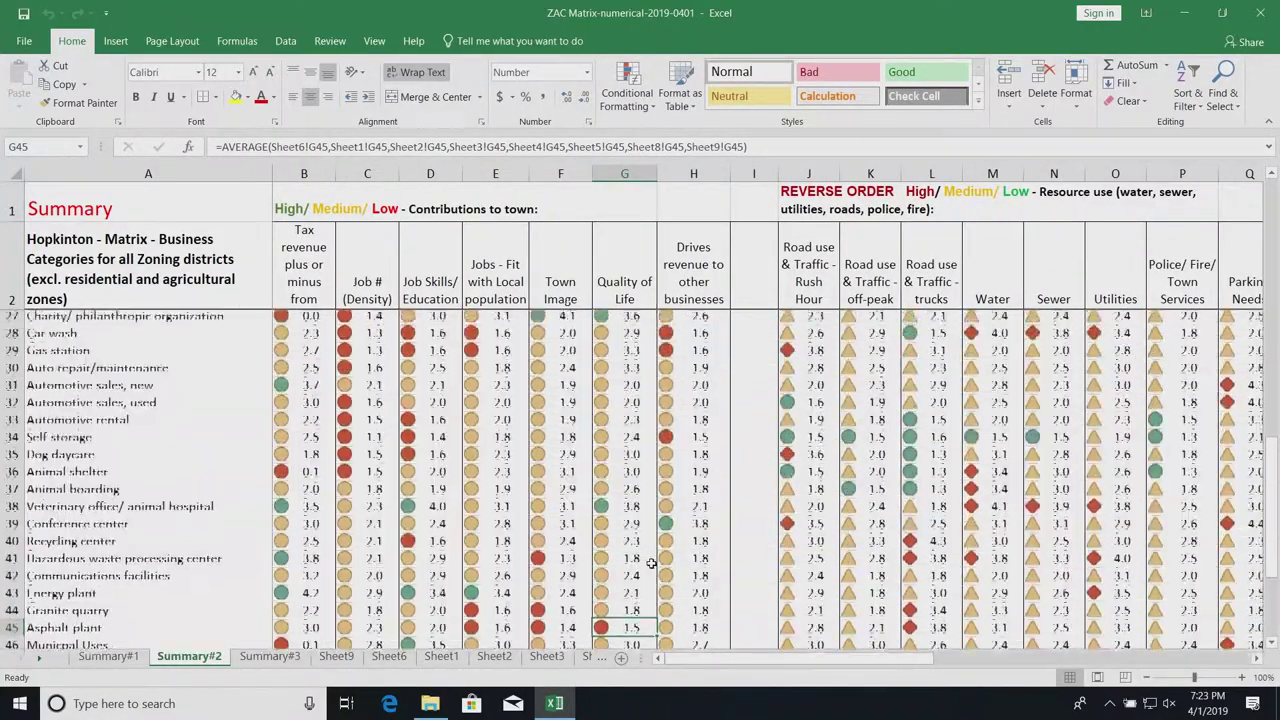
# - Examine the Summary#2 resource-use ratings, the First Impression zone columns and the Dover Amendment column for the categories from Manufacturing onward
pyautogui.scroll(8, 650, 563)
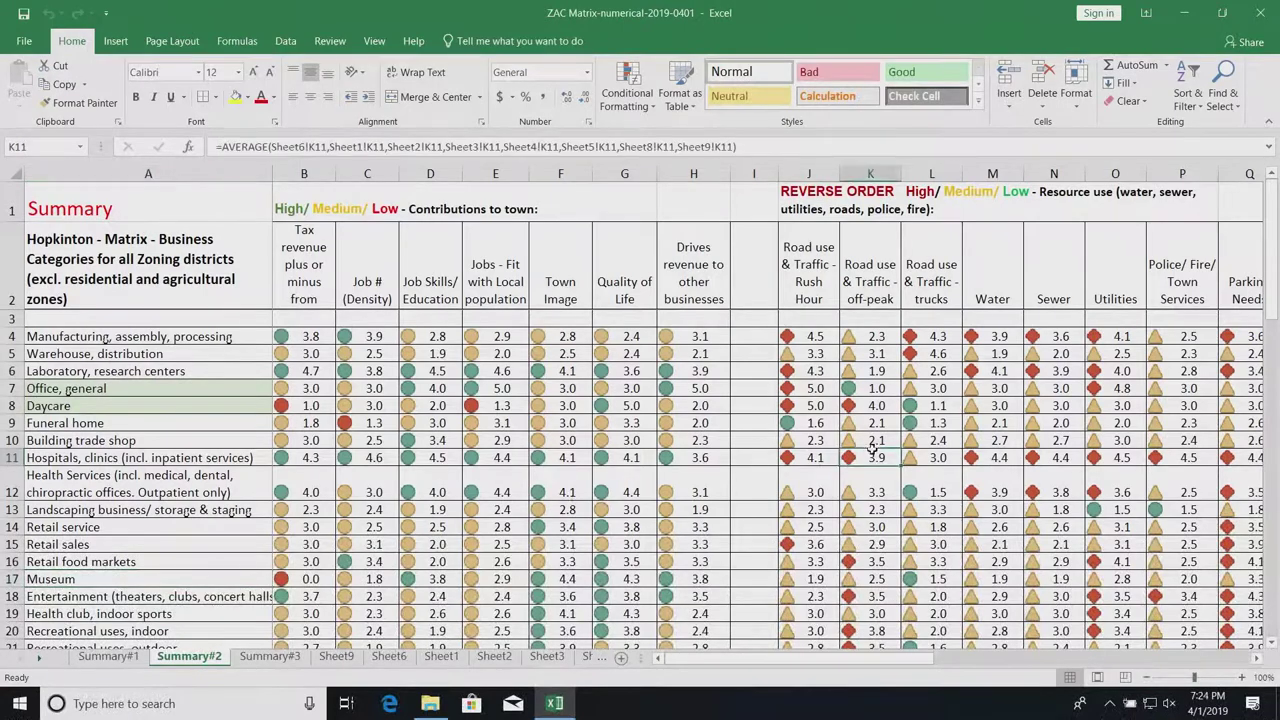
pyautogui.hscroll(6, 872, 452)
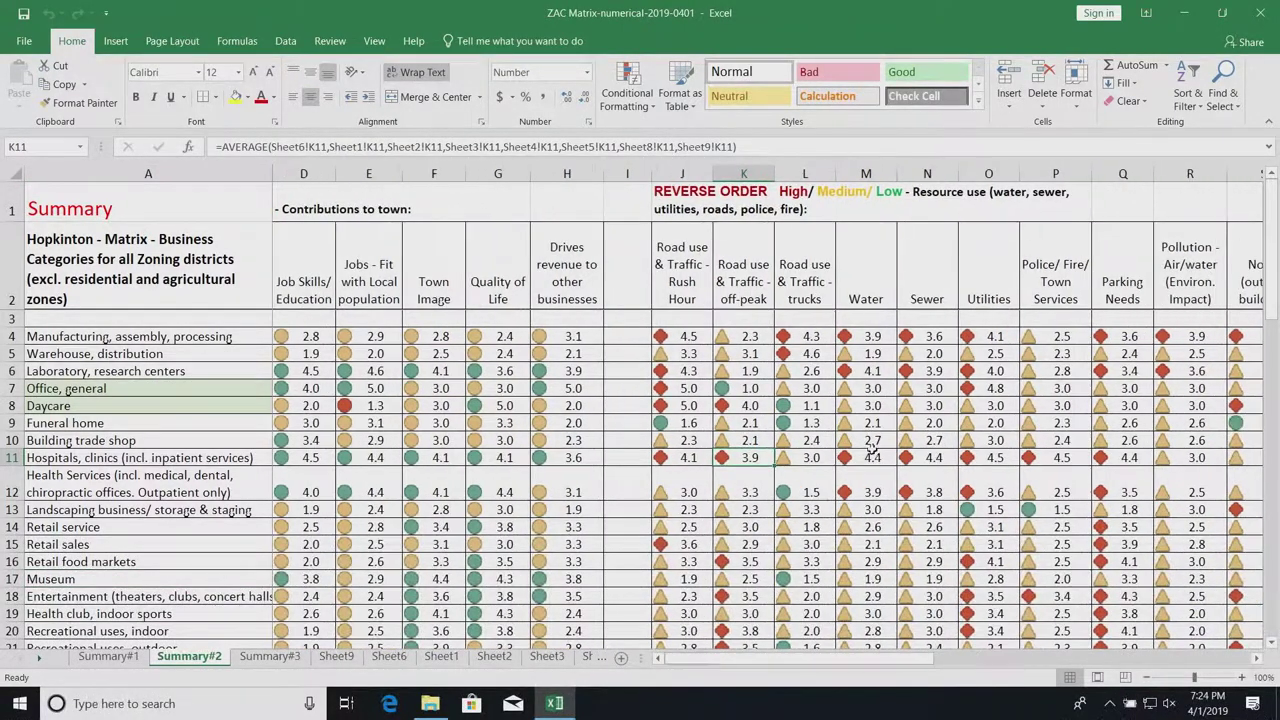
pyautogui.hscroll(4, 872, 452)
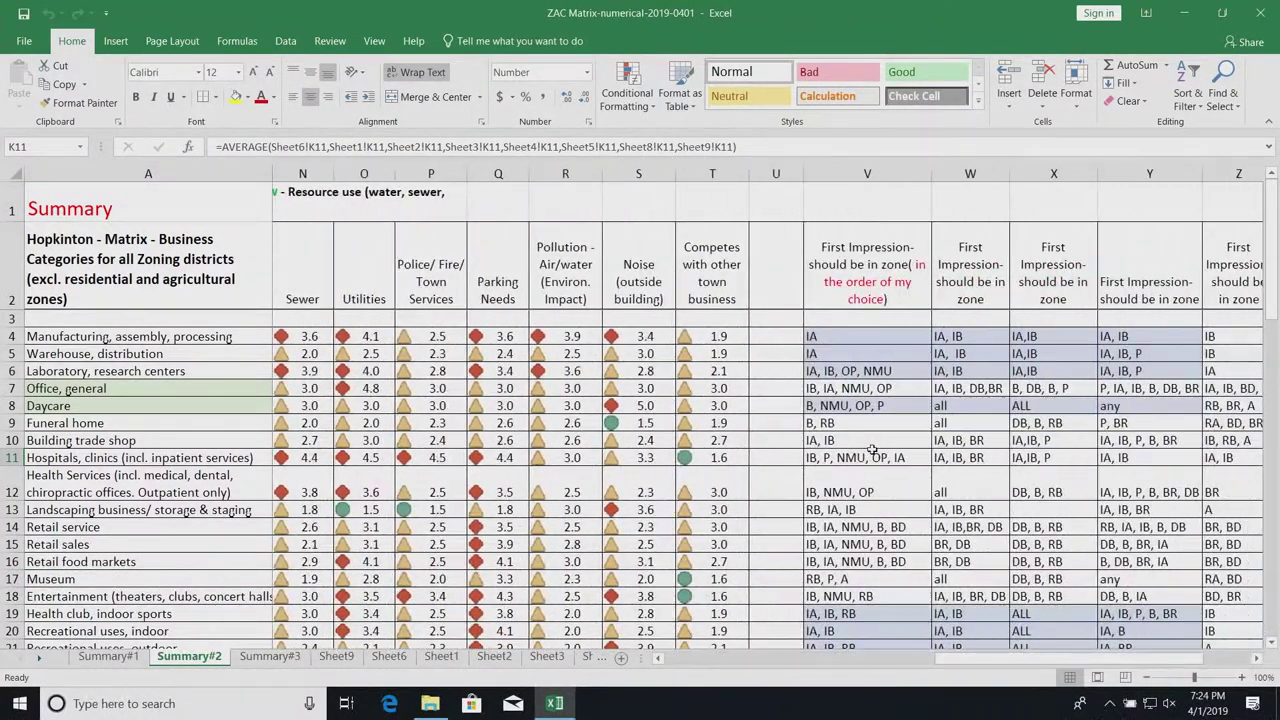
pyautogui.hscroll(2, 872, 452)
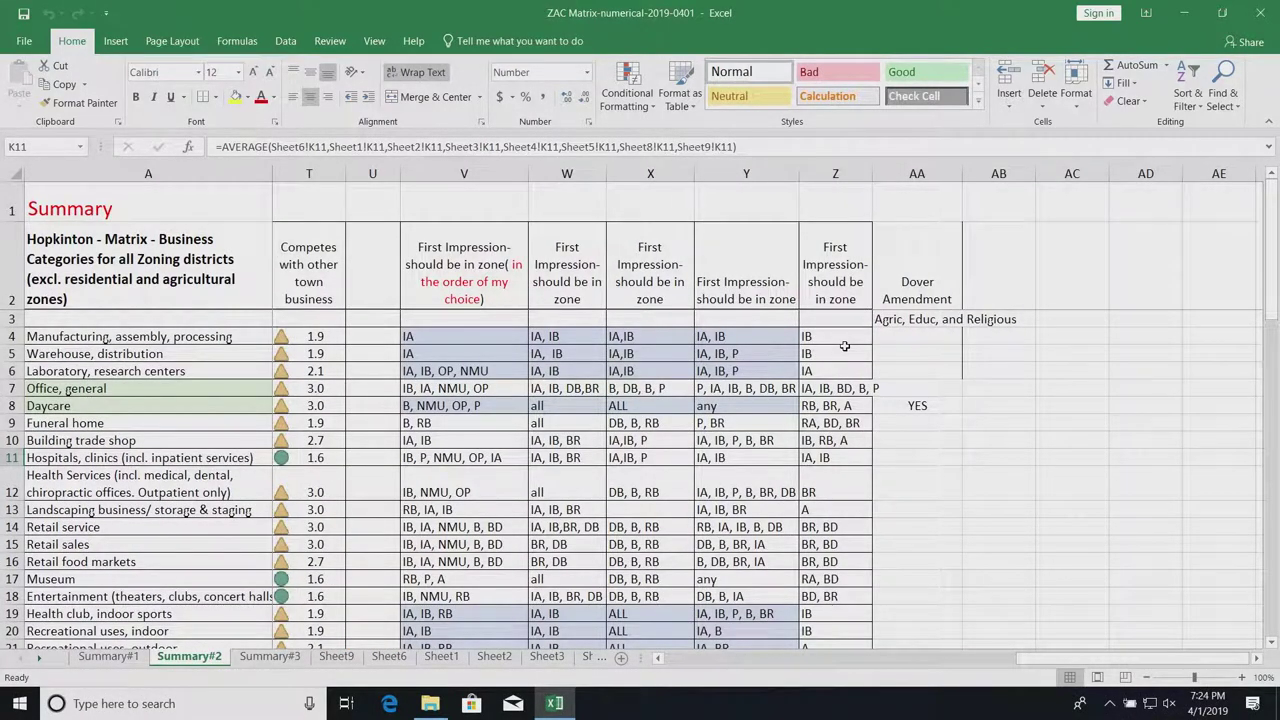
pyautogui.click(903, 339)
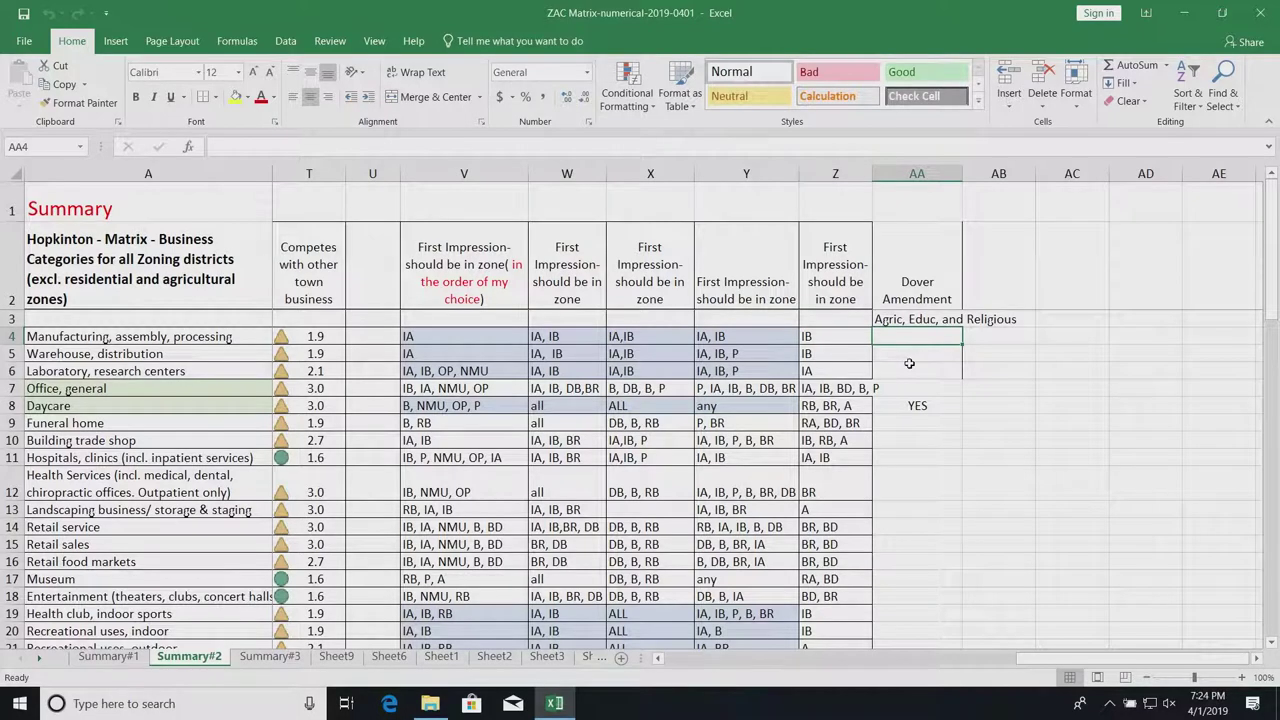
pyautogui.click(1008, 286)
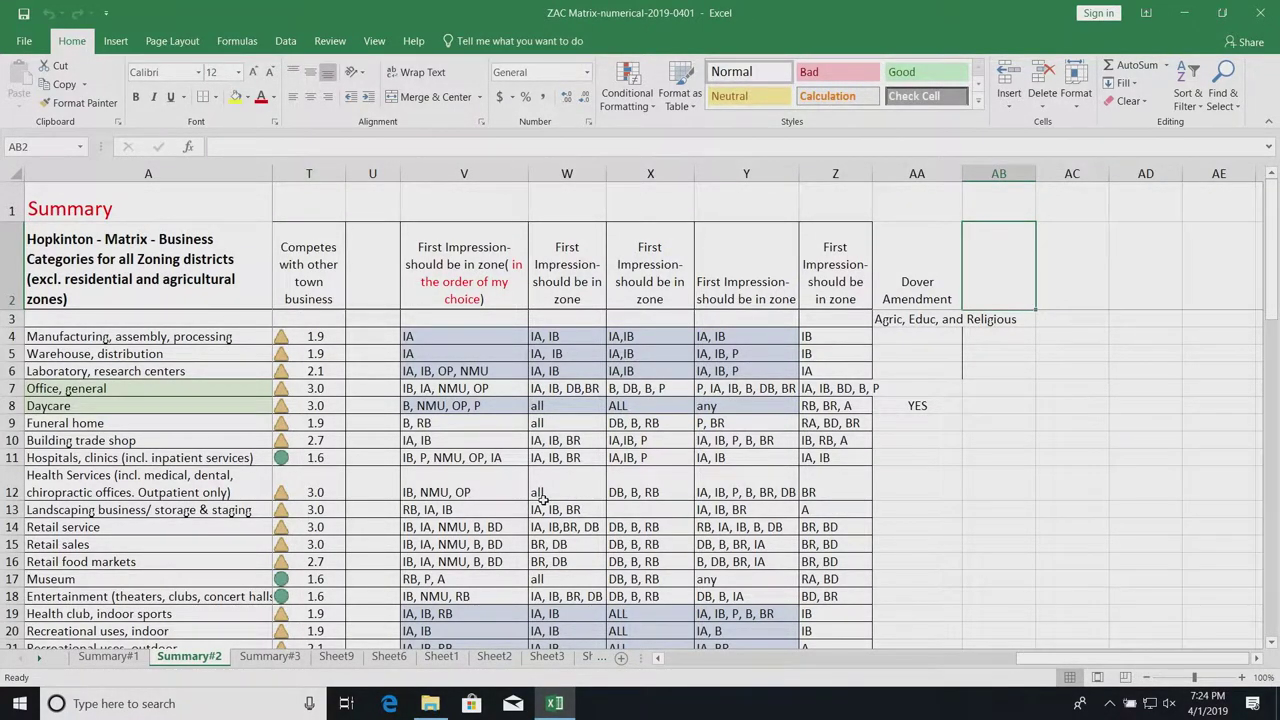
# - Compare the First Impression zone suggestions in columns V to Z for the categories from Office, general down to Riding stables
pyautogui.scroll(-2, 540, 497)
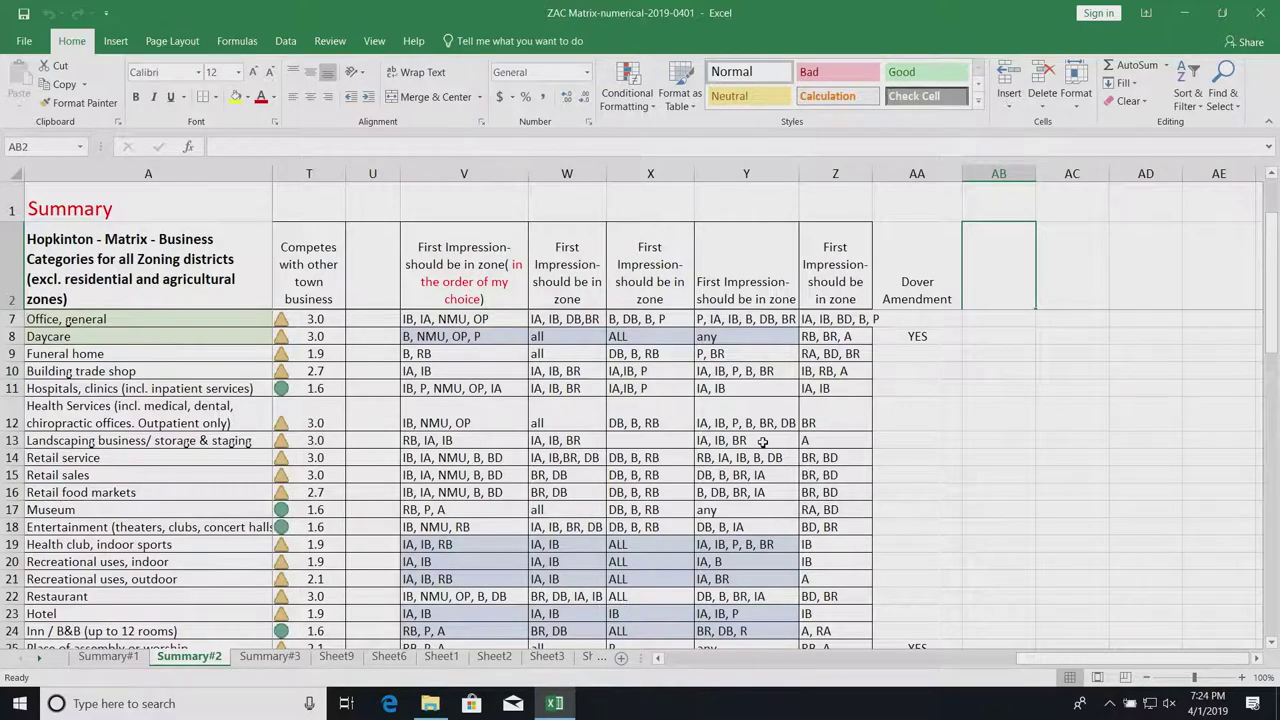
pyautogui.scroll(-2, 763, 426)
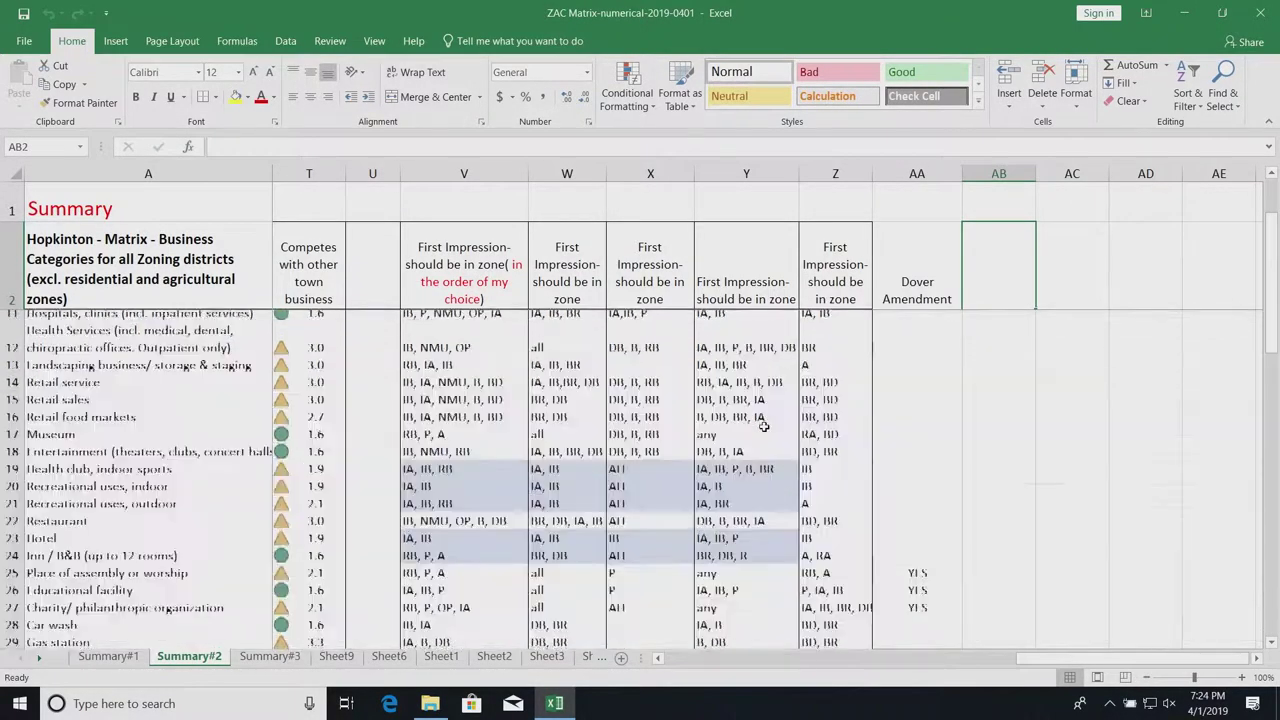
pyautogui.scroll(-1, 763, 426)
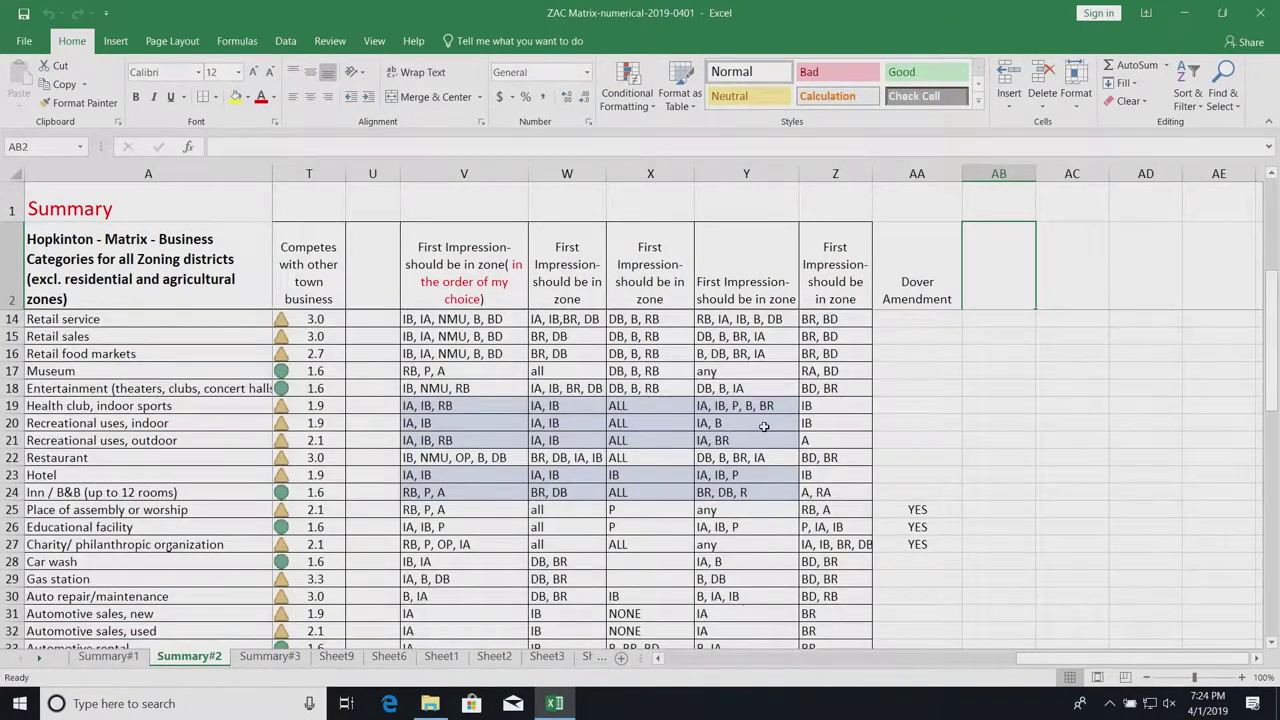
pyautogui.scroll(-1, 763, 426)
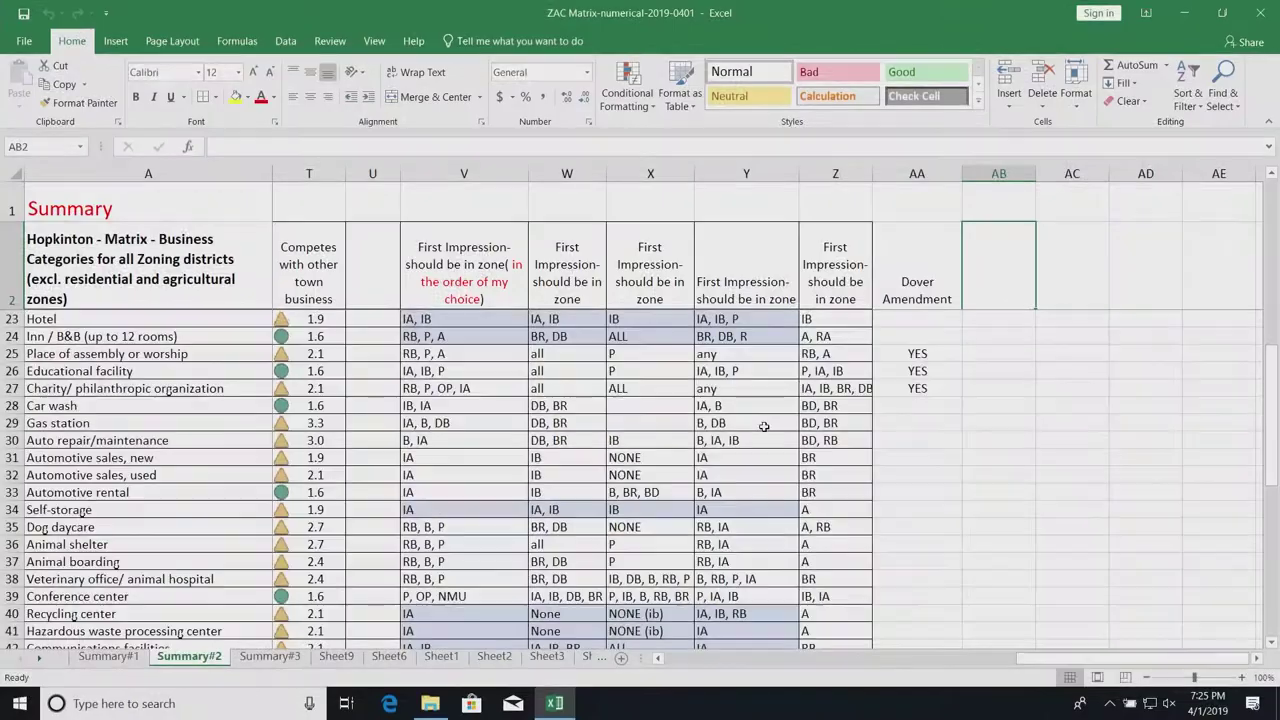
pyautogui.scroll(-1, 763, 427)
pyautogui.scroll(-2, 562, 535)
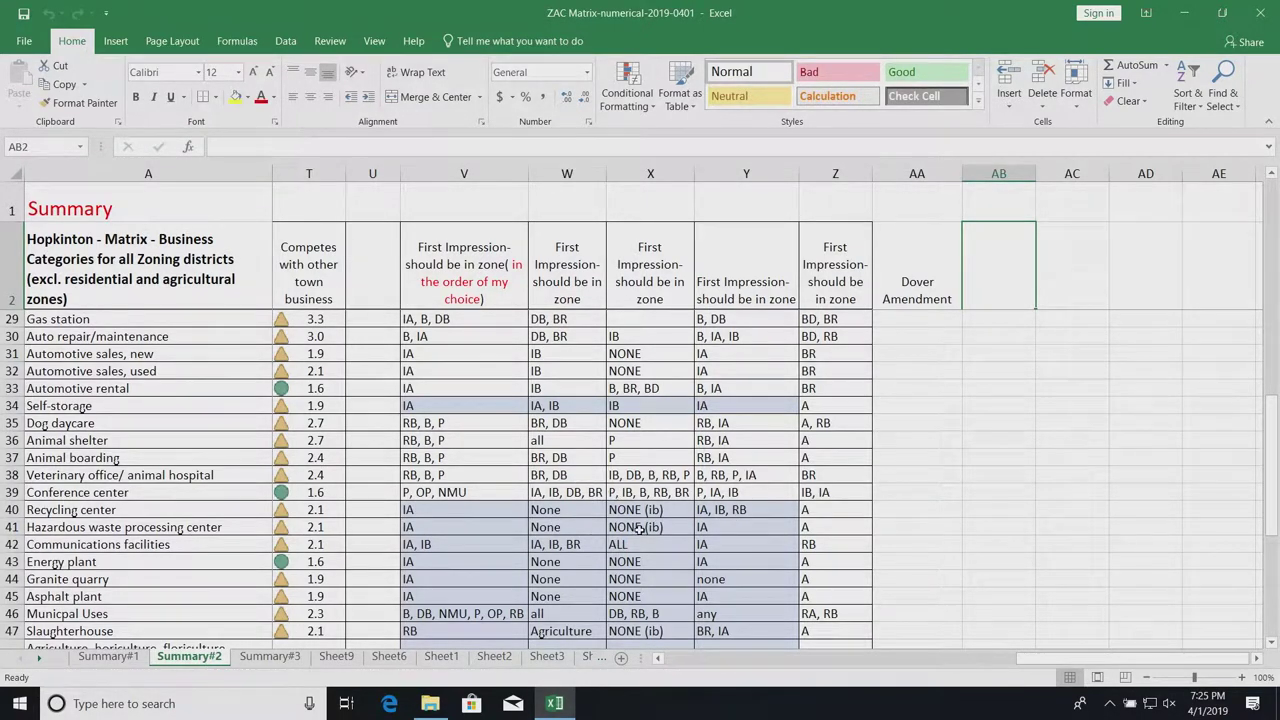
pyautogui.click(571, 568)
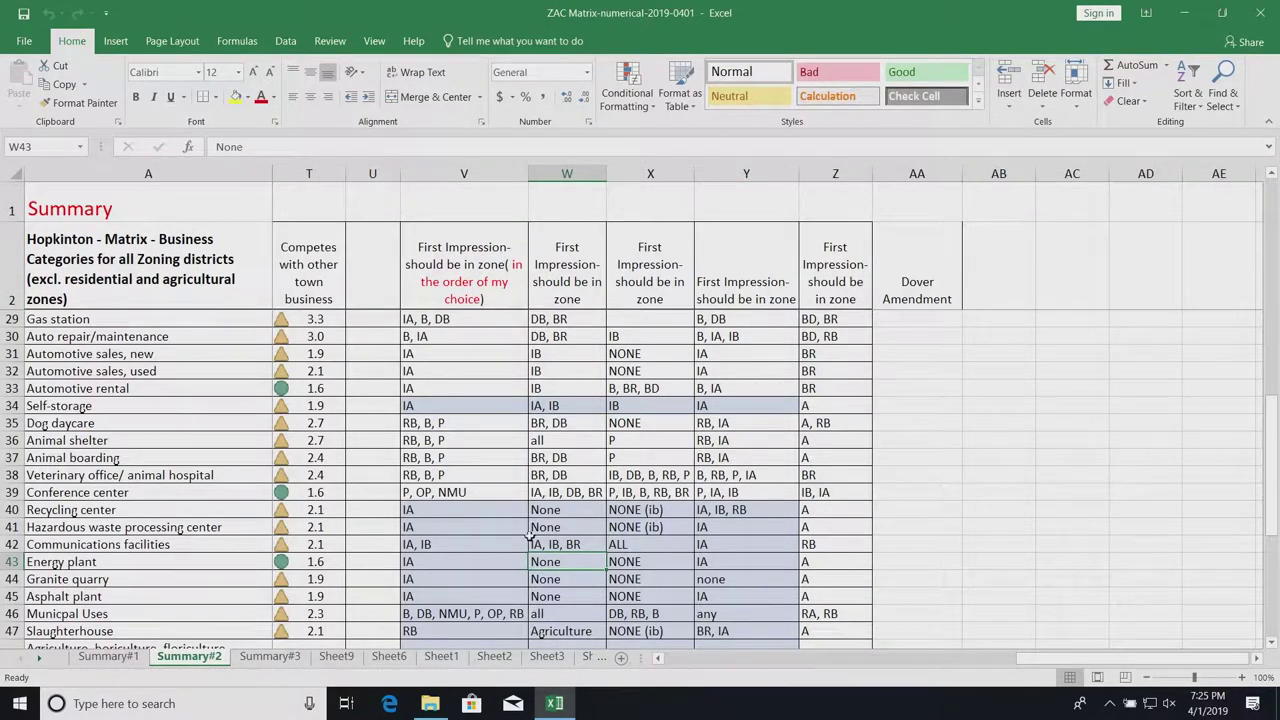
pyautogui.scroll(-3, 532, 538)
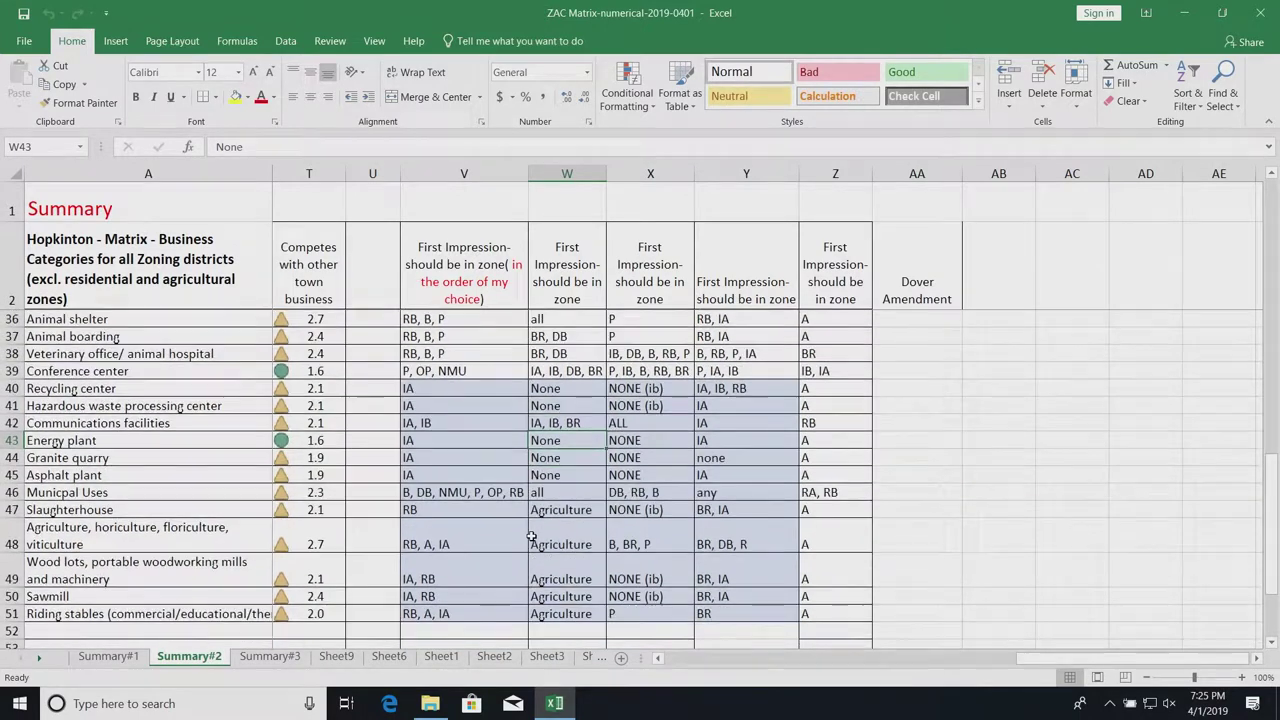
pyautogui.click(654, 513)
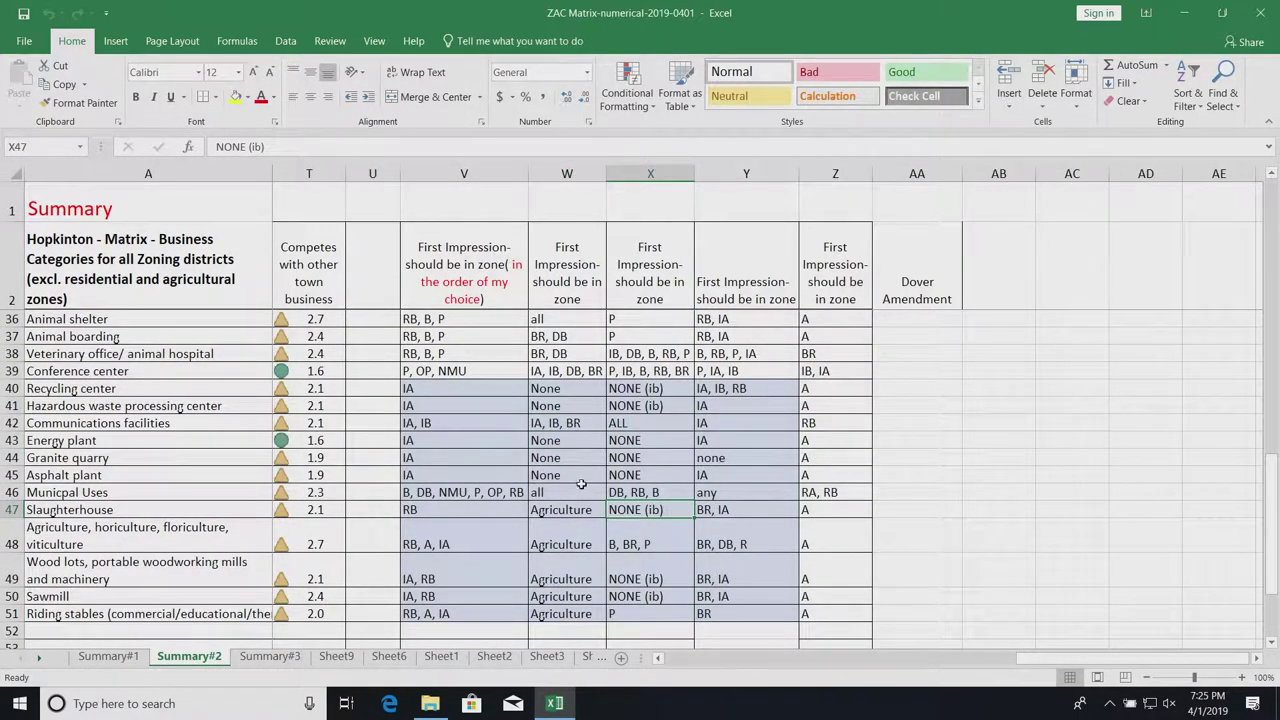